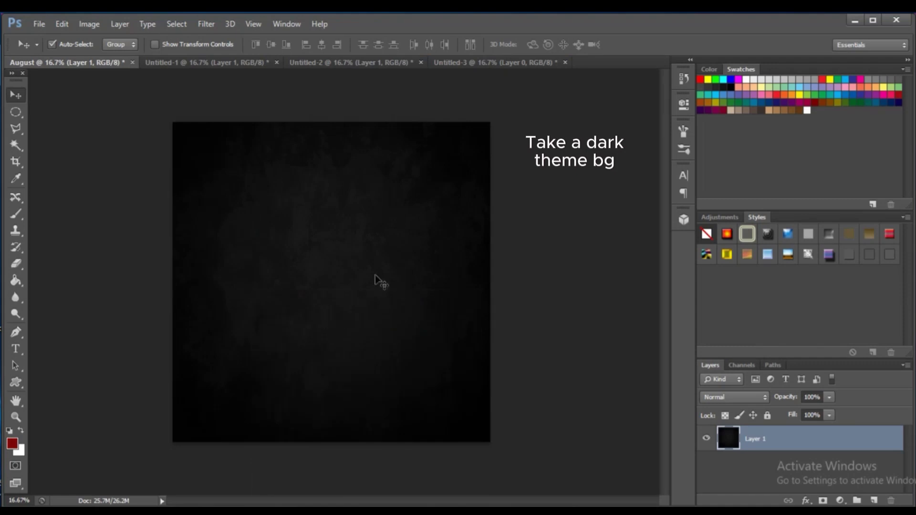
Step: Draw a tall dark-red custom triangle spanning the canvas height on a new Shape 1 layer
{"action": "left_click", "coordinate": [16, 383]}
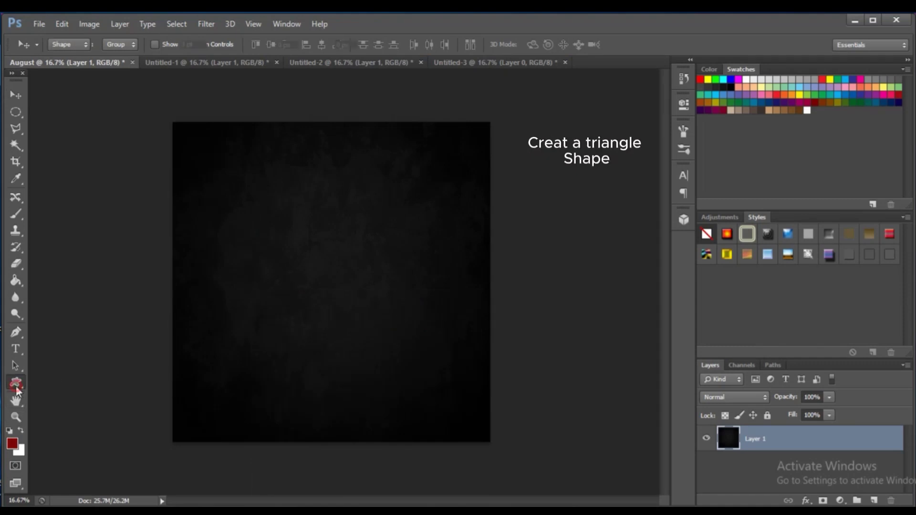
{"action": "left_click", "coordinate": [497, 45]}
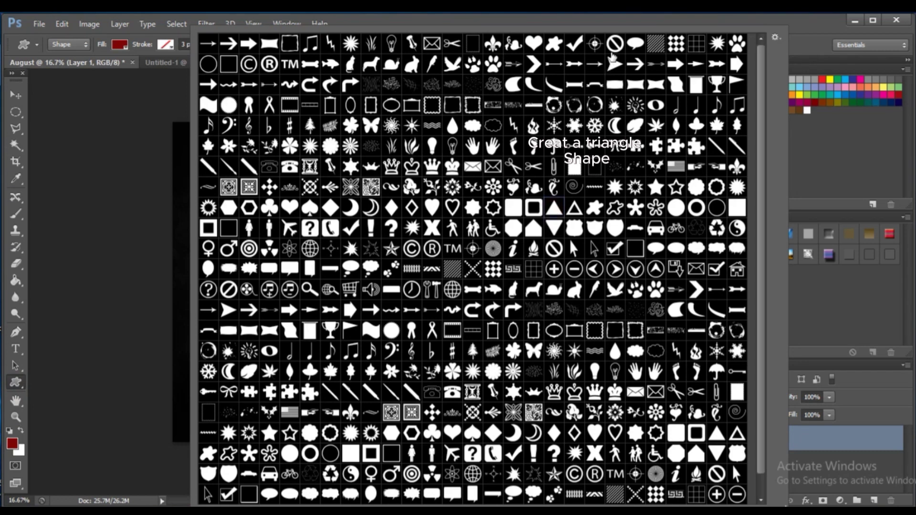
{"action": "left_click", "coordinate": [614, 15]}
{"action": "left_click_drag", "start_coordinate": [233, 126], "coordinate": [288, 200]}
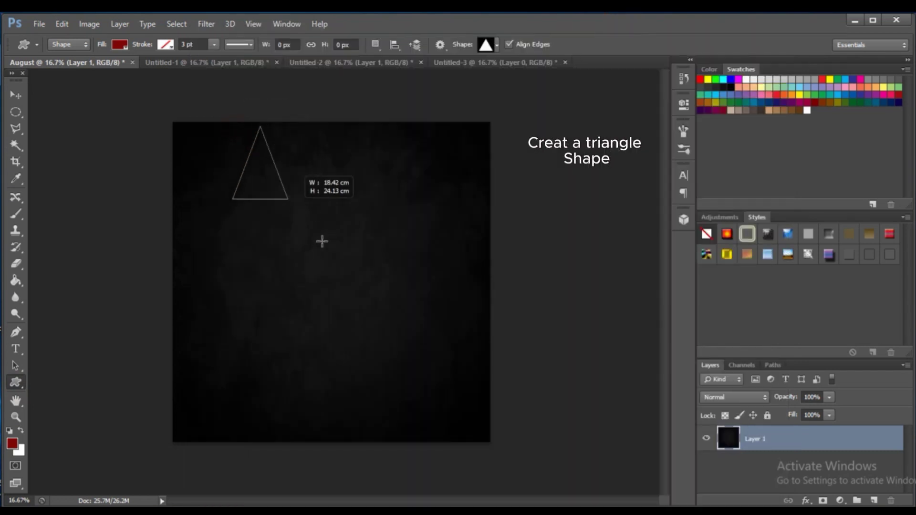
{"action": "mouse_move", "coordinate": [322, 241]}
{"action": "left_mouse_down"}
{"action": "mouse_move", "coordinate": [418, 479]}
{"action": "mouse_move", "coordinate": [414, 487]}
{"action": "mouse_move", "coordinate": [442, 487]}
{"action": "mouse_move", "coordinate": [432, 493]}
{"action": "left_mouse_up"}
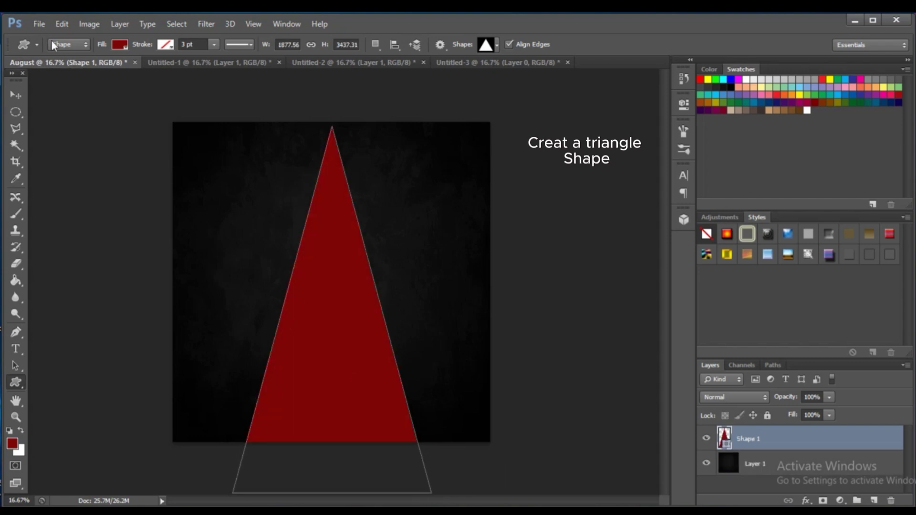
{"action": "left_click", "coordinate": [89, 24]}
Step: Rotate the triangle onto its side and position it as a diagonal wedge
{"action": "left_click", "coordinate": [123, 260]}
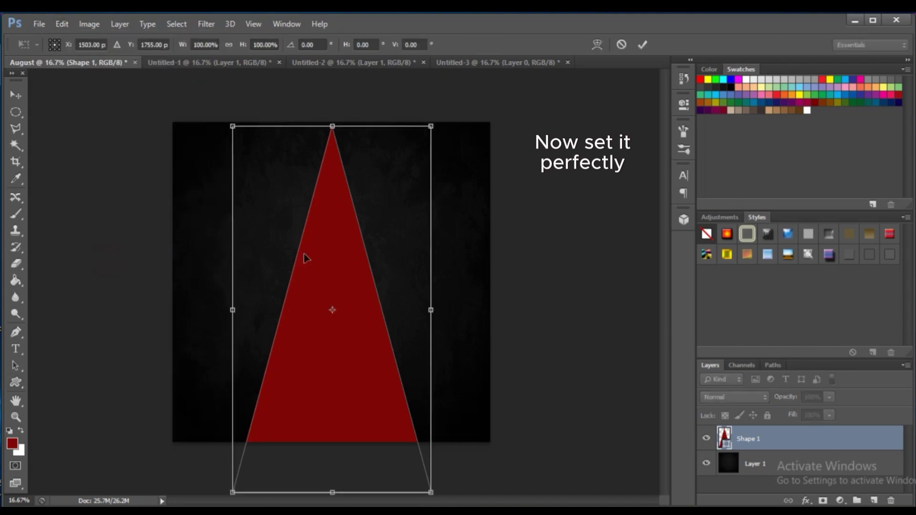
{"action": "right_click", "coordinate": [319, 248]}
{"action": "left_click", "coordinate": [349, 288]}
{"action": "mouse_move", "coordinate": [330, 125]}
{"action": "left_mouse_down"}
{"action": "mouse_move", "coordinate": [242, 224]}
{"action": "mouse_move", "coordinate": [215, 364]}
{"action": "left_mouse_up"}
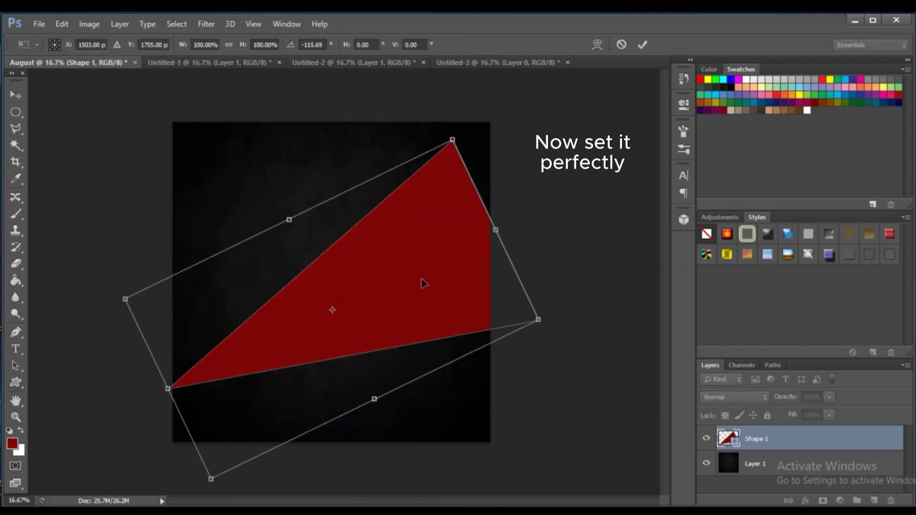
{"action": "left_click_drag", "start_coordinate": [422, 282], "coordinate": [422, 263]}
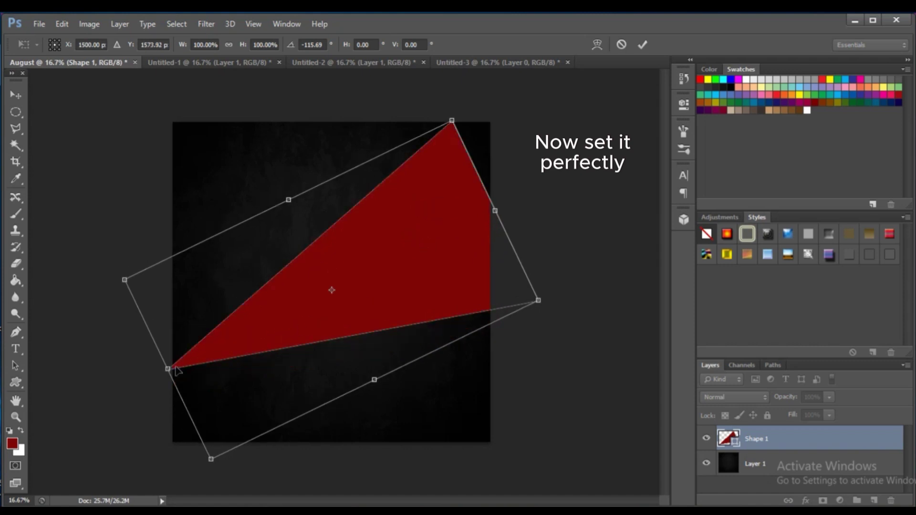
{"action": "left_click_drag", "start_coordinate": [177, 371], "coordinate": [175, 381]}
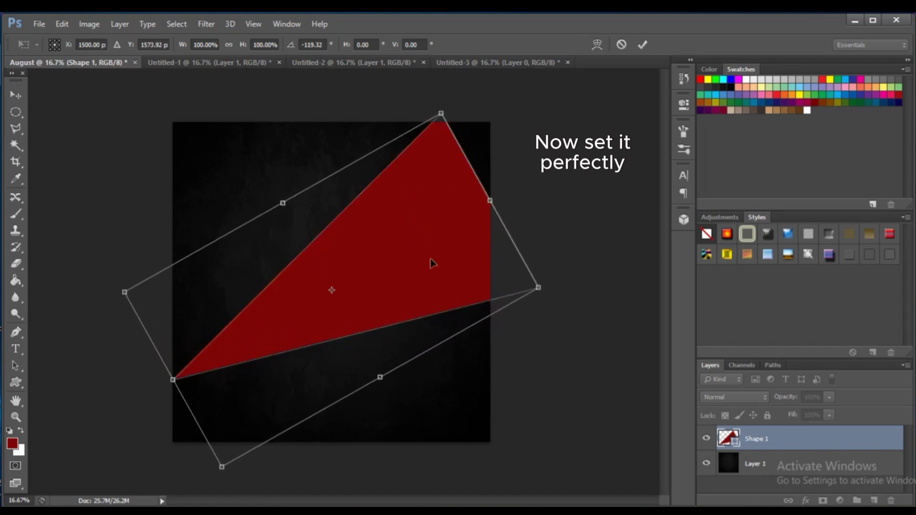
{"action": "left_click_drag", "start_coordinate": [432, 263], "coordinate": [427, 256]}
{"action": "left_click_drag", "start_coordinate": [176, 373], "coordinate": [174, 377]}
{"action": "left_click_drag", "start_coordinate": [280, 332], "coordinate": [289, 327]}
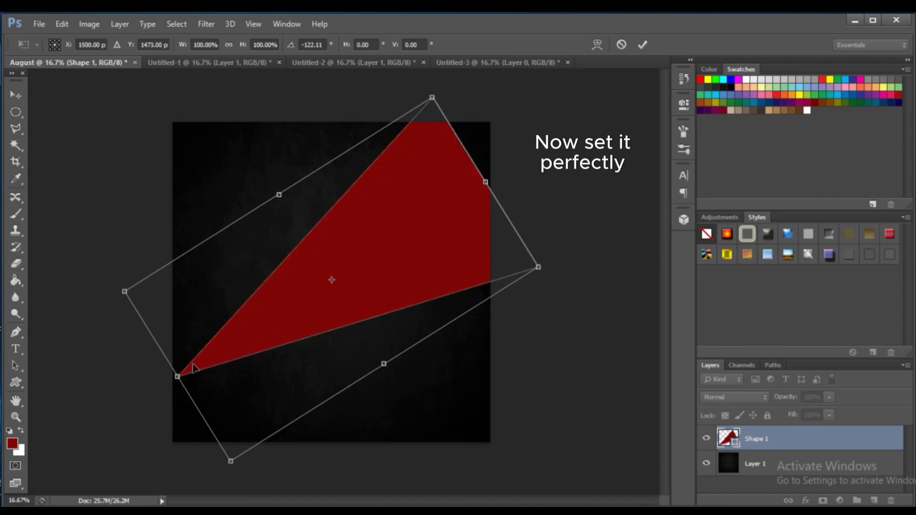
{"action": "left_click_drag", "start_coordinate": [179, 377], "coordinate": [181, 374]}
Step: Scale the wedge wider toward the top-right, fine-tune its angle, and commit the transform
{"action": "right_click", "coordinate": [477, 183]}
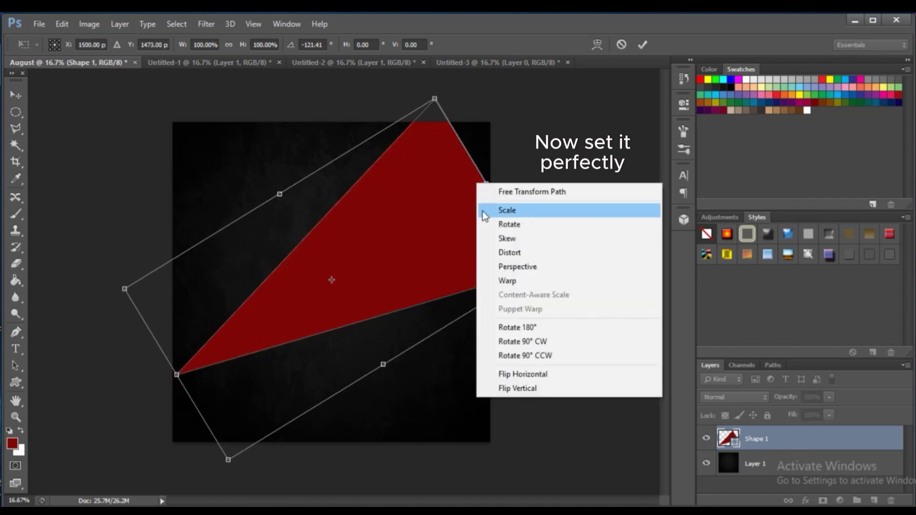
{"action": "left_click", "coordinate": [483, 207]}
{"action": "left_click_drag", "start_coordinate": [481, 186], "coordinate": [519, 162]}
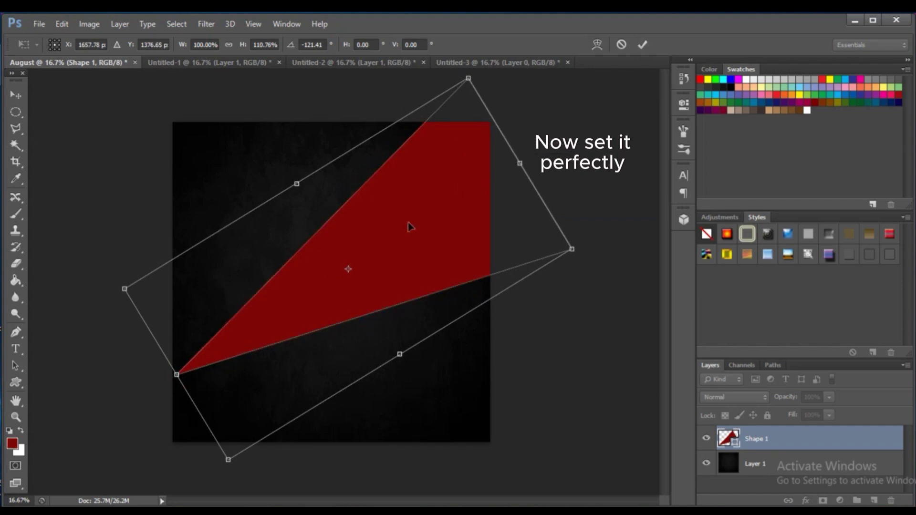
{"action": "left_click_drag", "start_coordinate": [433, 217], "coordinate": [429, 207]}
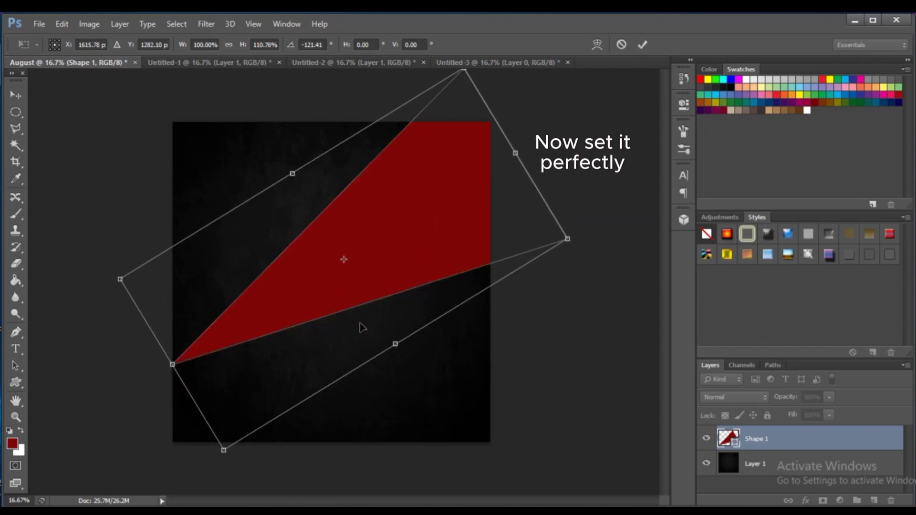
{"action": "right_click", "coordinate": [231, 329]}
{"action": "left_click", "coordinate": [277, 146]}
{"action": "left_click_drag", "start_coordinate": [179, 377], "coordinate": [180, 377]}
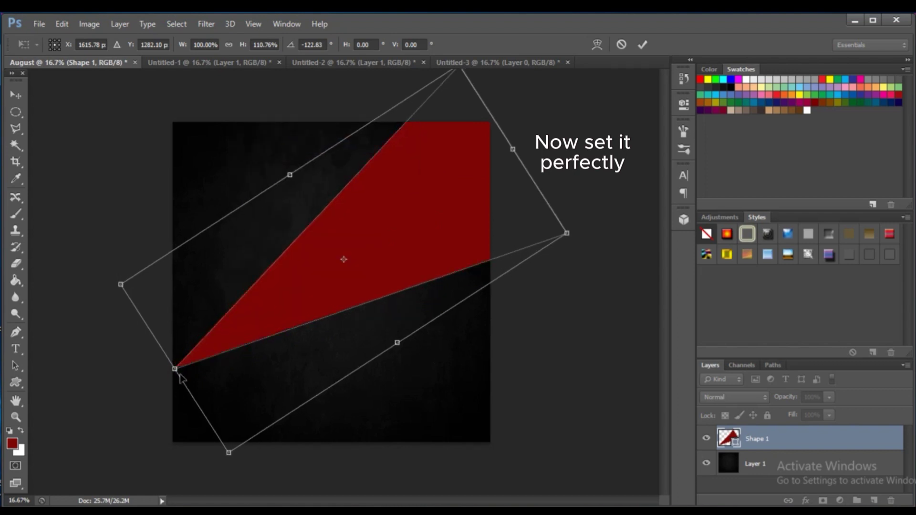
{"action": "left_click", "coordinate": [643, 45]}
{"action": "left_click", "coordinate": [18, 100]}
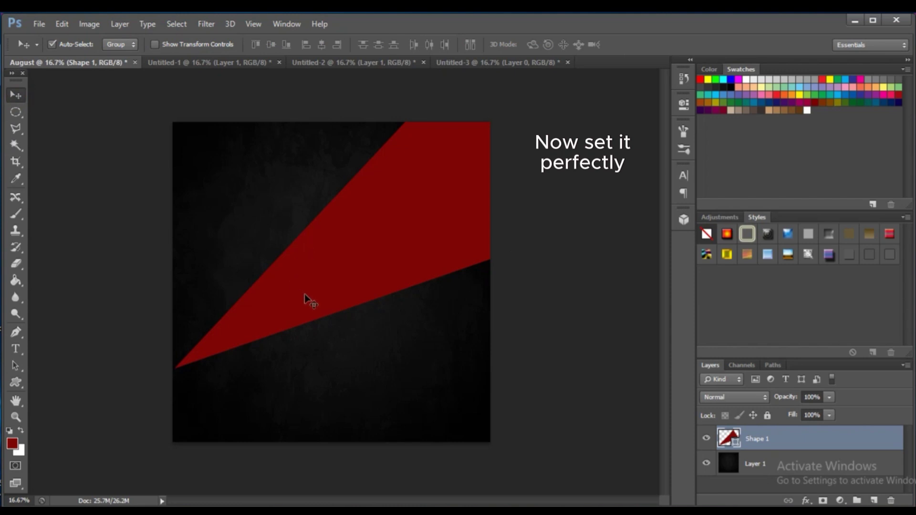
Step: Set the wedge to 90% opacity and drag the portrait from Untitled-1 into the lower left
{"action": "left_click_drag", "start_coordinate": [829, 413], "coordinate": [825, 413]}
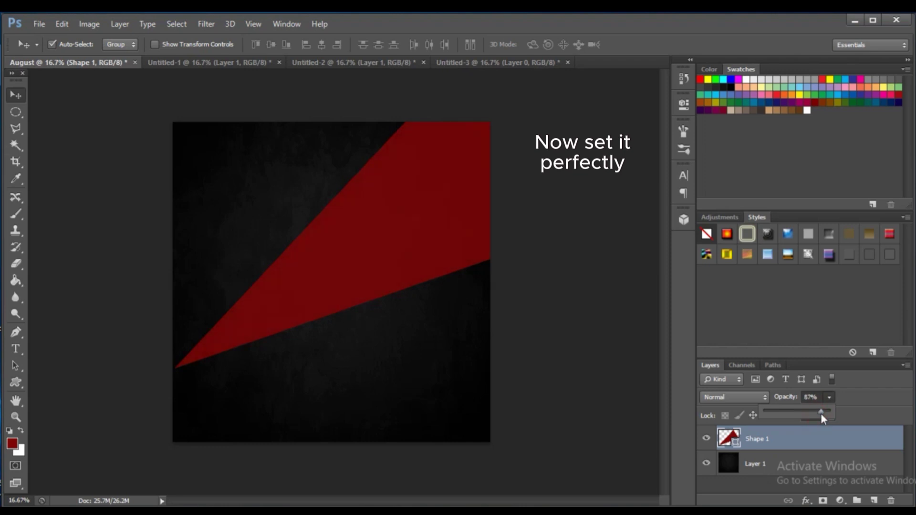
{"action": "left_click_drag", "start_coordinate": [823, 413], "coordinate": [824, 413]}
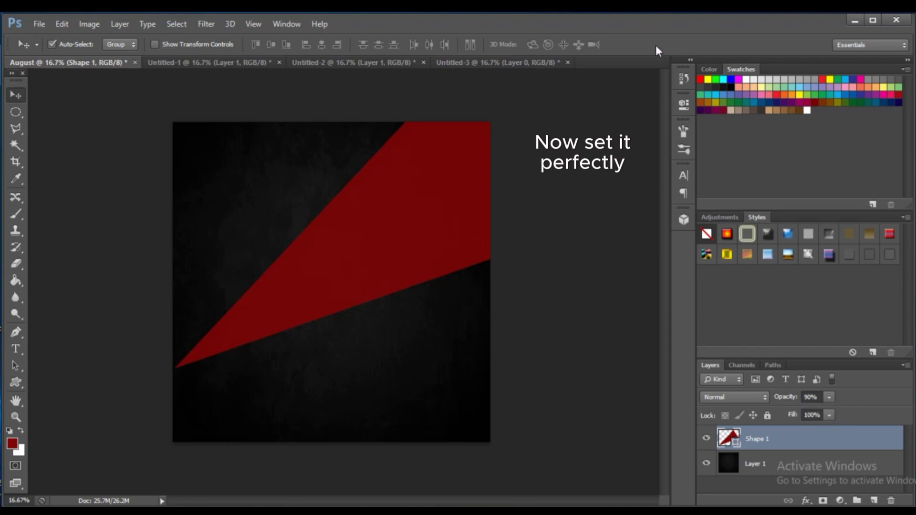
{"action": "left_click", "coordinate": [207, 68]}
{"action": "mouse_move", "coordinate": [343, 275]}
{"action": "left_mouse_down"}
{"action": "mouse_move", "coordinate": [290, 296]}
{"action": "mouse_move", "coordinate": [78, 65]}
{"action": "mouse_move", "coordinate": [256, 363]}
{"action": "mouse_move", "coordinate": [284, 342]}
{"action": "mouse_move", "coordinate": [259, 361]}
{"action": "left_mouse_up"}
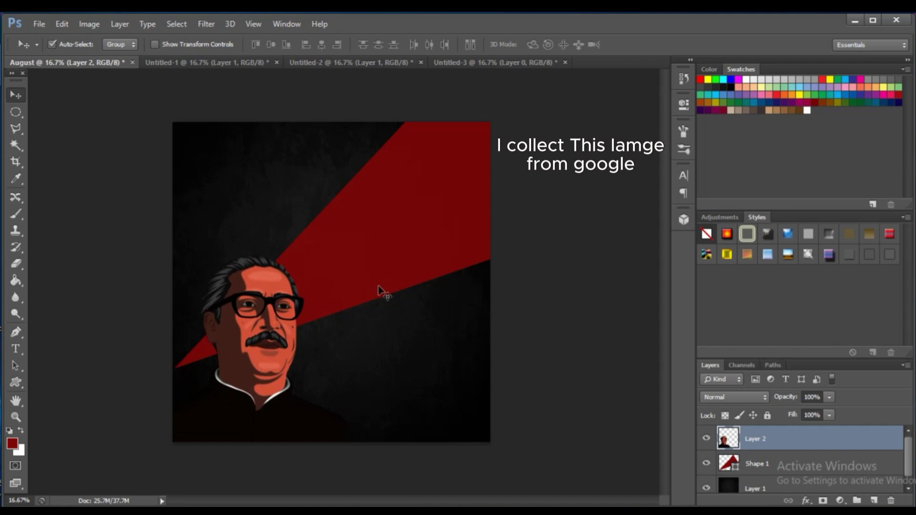
Step: Rotate the Shape 1 wedge slightly using Free Transform Path and commit
{"action": "left_click", "coordinate": [787, 467]}
{"action": "left_click", "coordinate": [62, 24]}
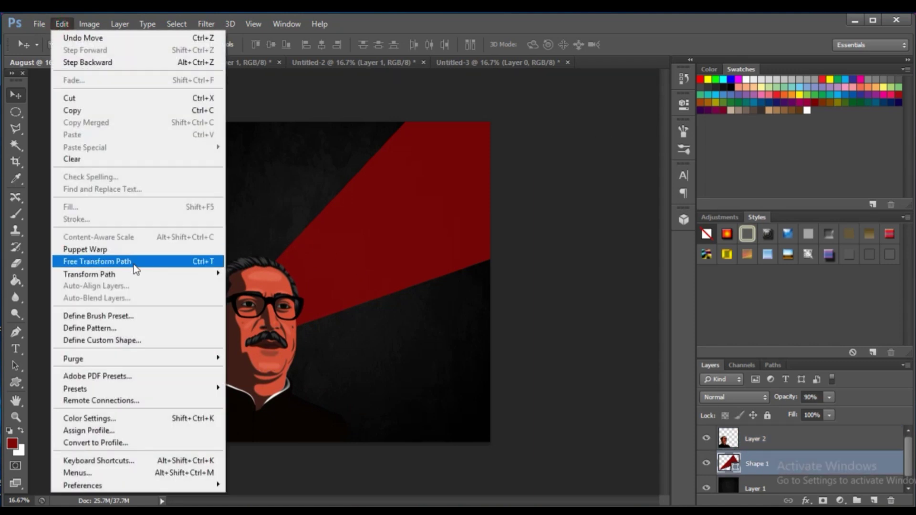
{"action": "left_click", "coordinate": [97, 261]}
{"action": "right_click", "coordinate": [365, 249]}
{"action": "left_click", "coordinate": [397, 301]}
{"action": "left_click_drag", "start_coordinate": [175, 368], "coordinate": [187, 371]}
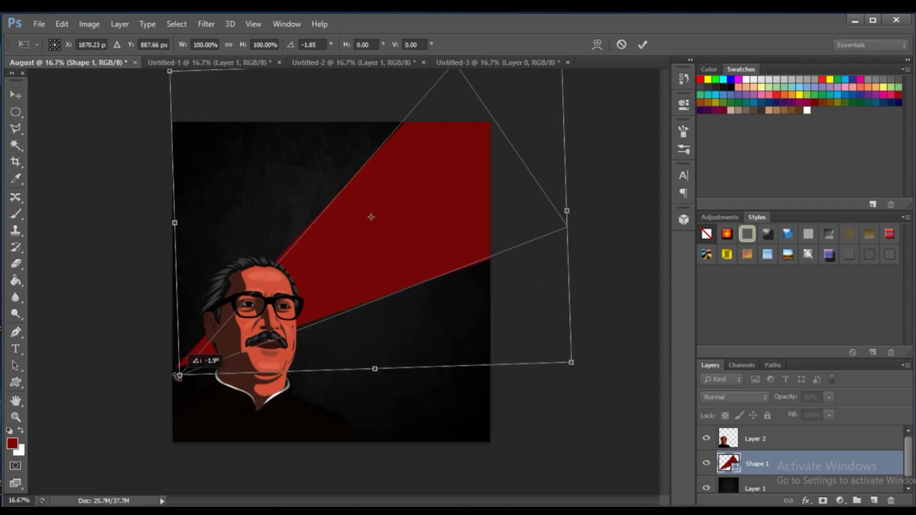
{"action": "left_click", "coordinate": [642, 44]}
{"action": "right_click", "coordinate": [406, 213]}
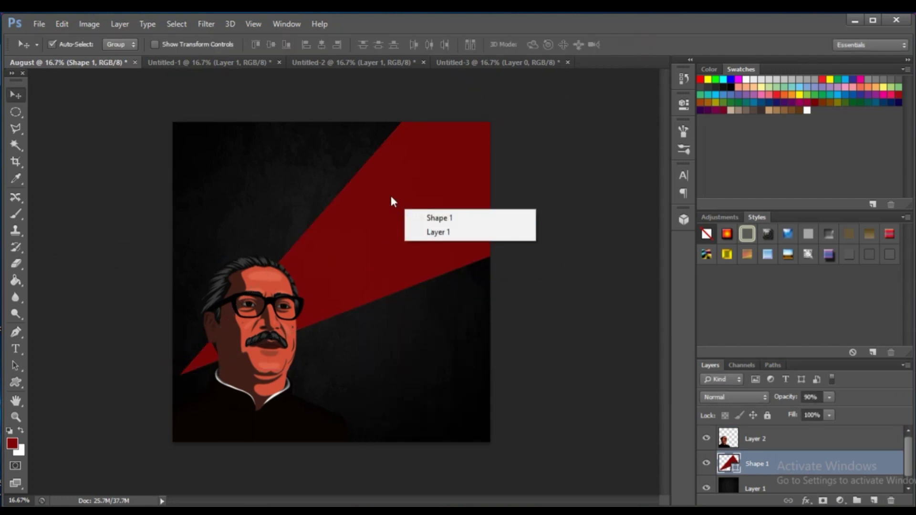
Step: Stretch the wedge slightly wider at the lower left so its point tucks behind the portrait
{"action": "left_click", "coordinate": [89, 23]}
{"action": "left_click", "coordinate": [128, 265]}
{"action": "right_click", "coordinate": [414, 245]}
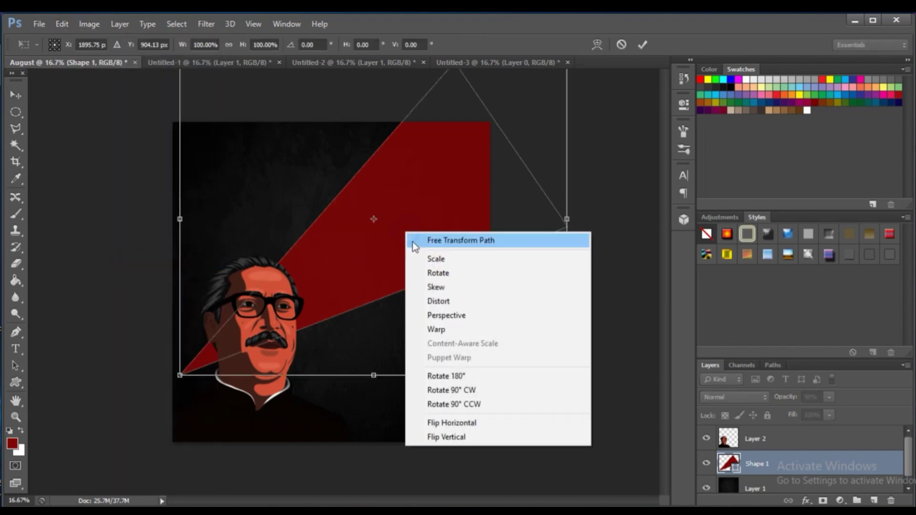
{"action": "left_click", "coordinate": [420, 259]}
{"action": "left_click_drag", "start_coordinate": [180, 375], "coordinate": [173, 377]}
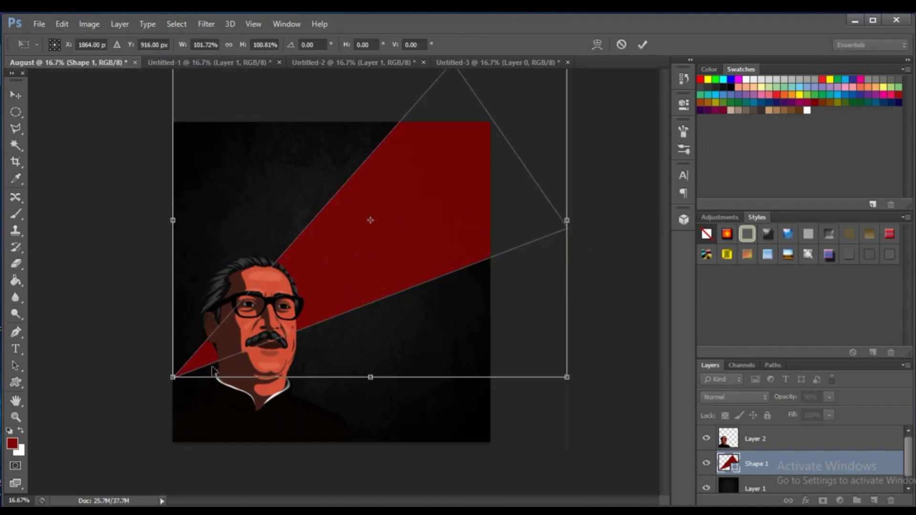
{"action": "left_click", "coordinate": [642, 45]}
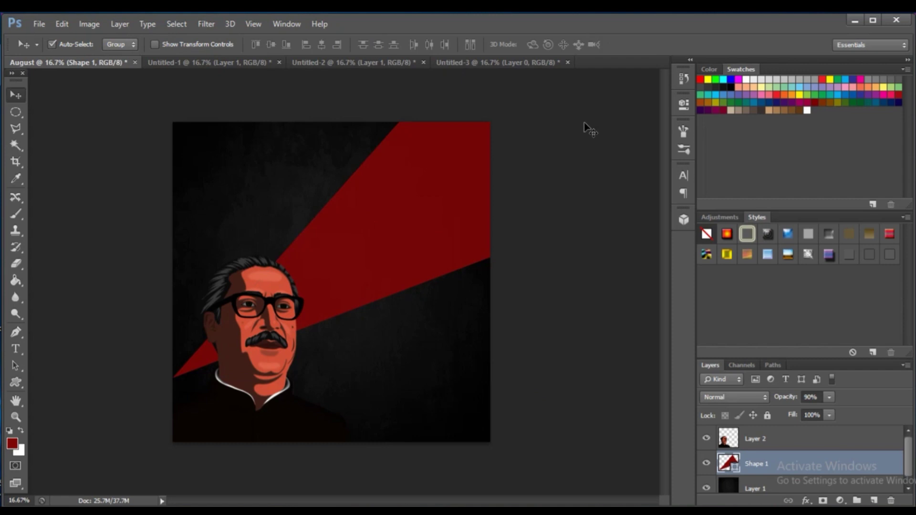
{"action": "left_click", "coordinate": [767, 440]}
Step: Set the portrait to 99% opacity, raise its Brightness to 55, and switch to Untitled-2
{"action": "left_click", "coordinate": [829, 397]}
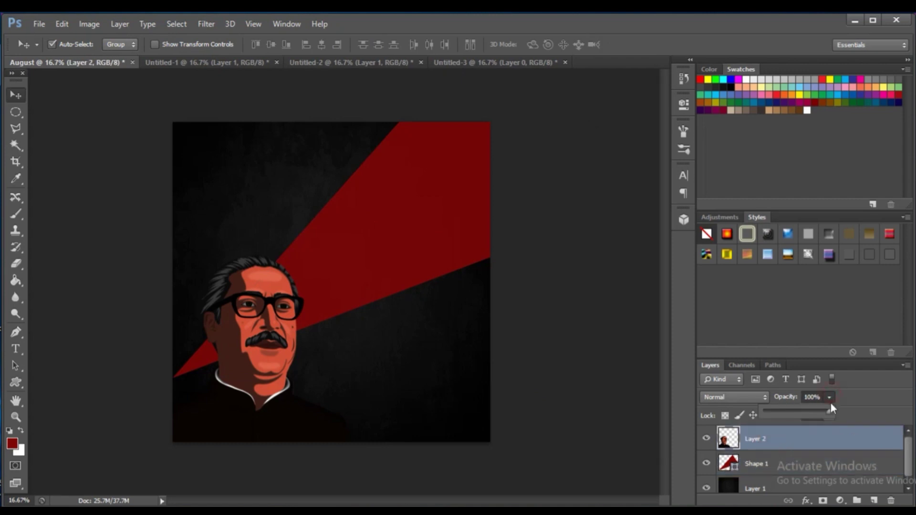
{"action": "left_click_drag", "start_coordinate": [825, 414], "coordinate": [831, 413]}
{"action": "left_click", "coordinate": [90, 24]}
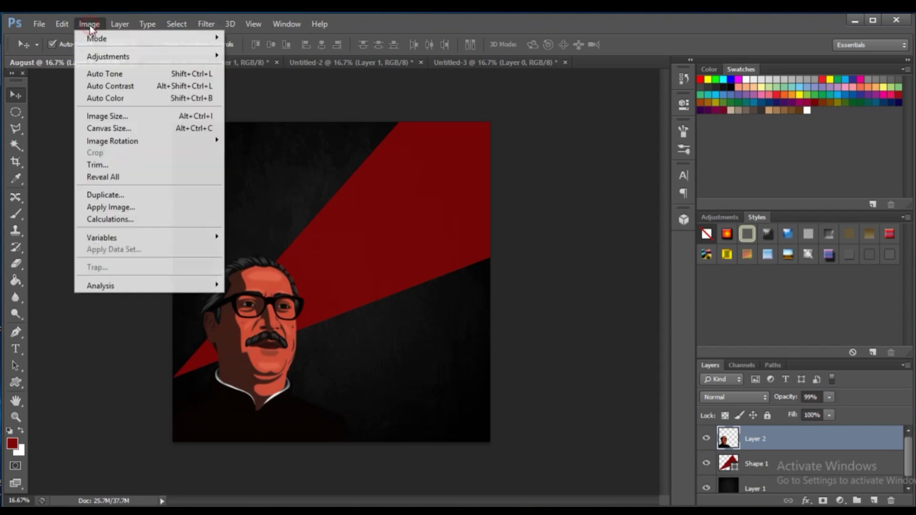
{"action": "left_click", "coordinate": [268, 56]}
{"action": "left_click_drag", "start_coordinate": [607, 242], "coordinate": [629, 242]}
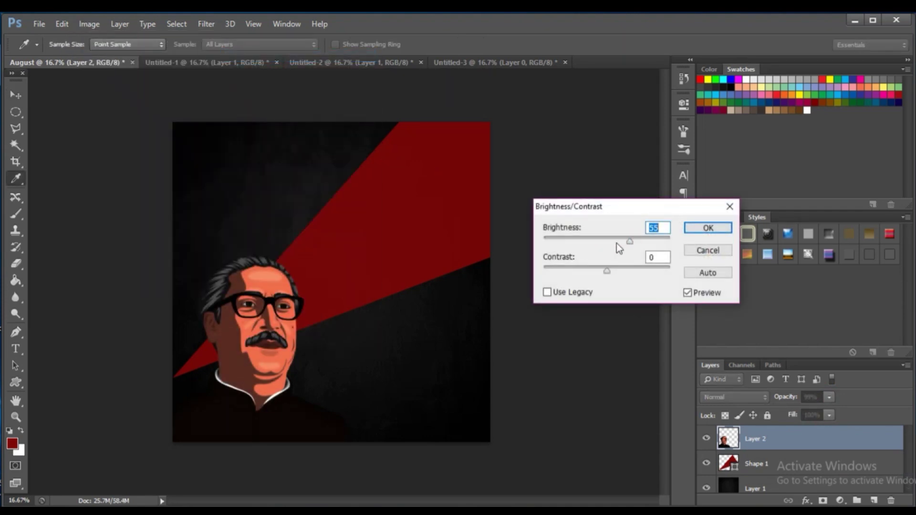
{"action": "left_click", "coordinate": [708, 228]}
{"action": "key", "text": "v"}
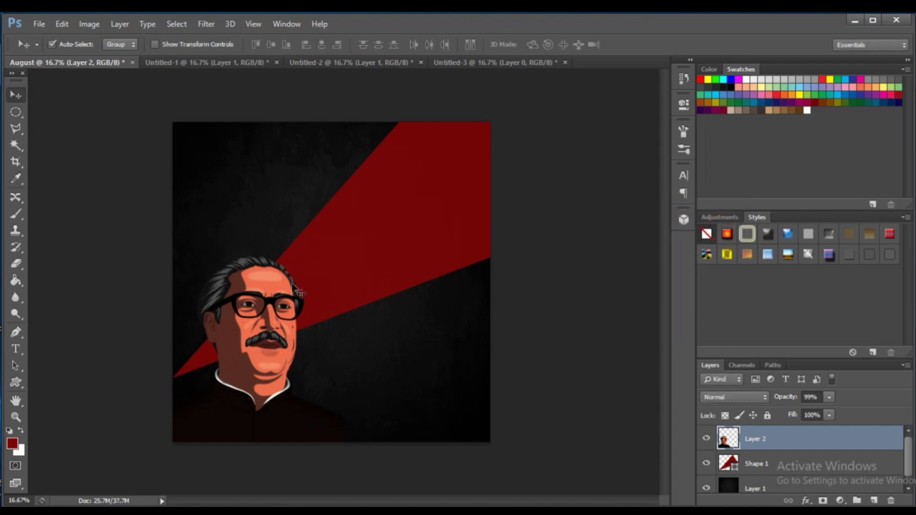
{"action": "left_click", "coordinate": [345, 62]}
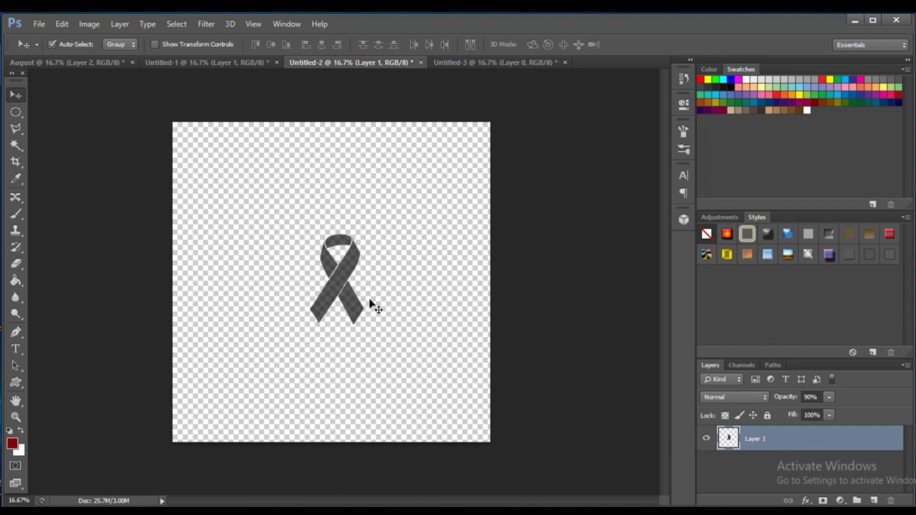
Step: Drag the grey ribbon into the poster as Layer 3, high on the red wedge at top right
{"action": "mouse_move", "coordinate": [346, 285]}
{"action": "left_mouse_down"}
{"action": "mouse_move", "coordinate": [211, 246]}
{"action": "mouse_move", "coordinate": [403, 191]}
{"action": "mouse_move", "coordinate": [429, 199]}
{"action": "left_mouse_up"}
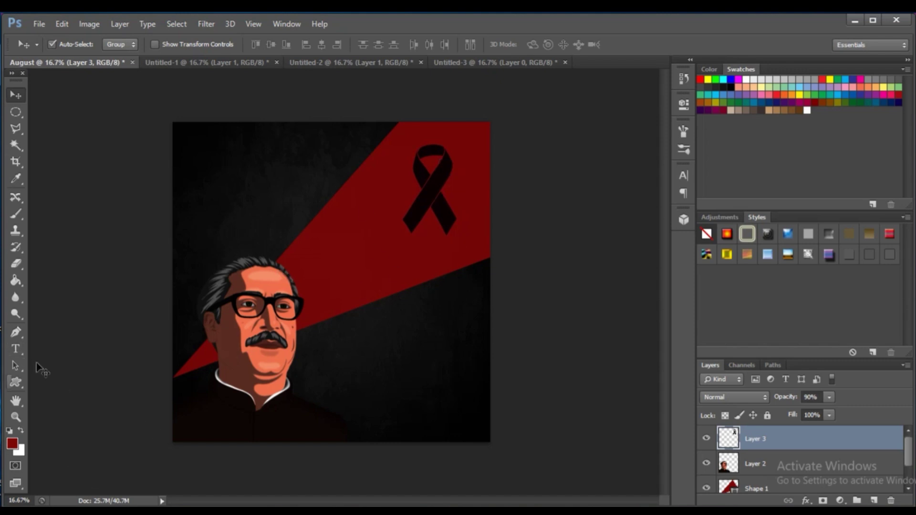
{"action": "left_click", "coordinate": [16, 350]}
Step: Type a red "15" in Lemon Milk near the poster's top-left corner
{"action": "left_click", "coordinate": [140, 45]}
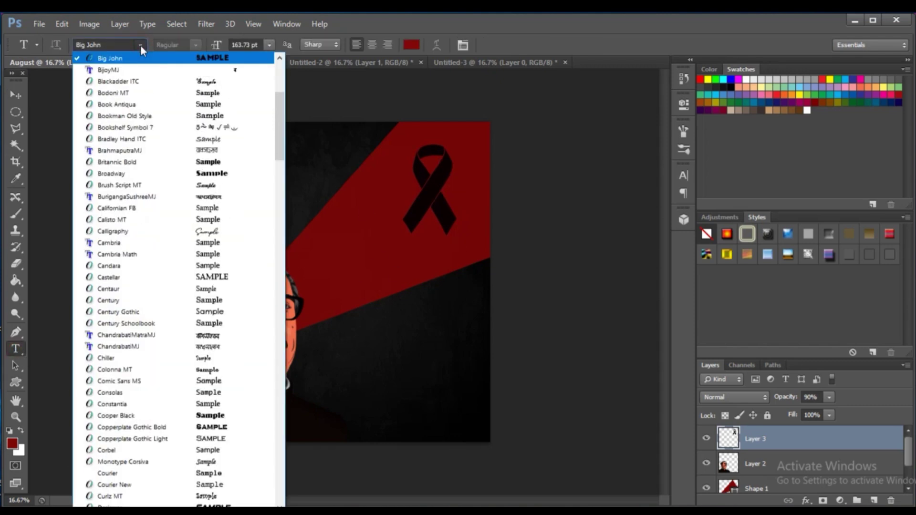
{"action": "type", "text": "LEMON MILK"}
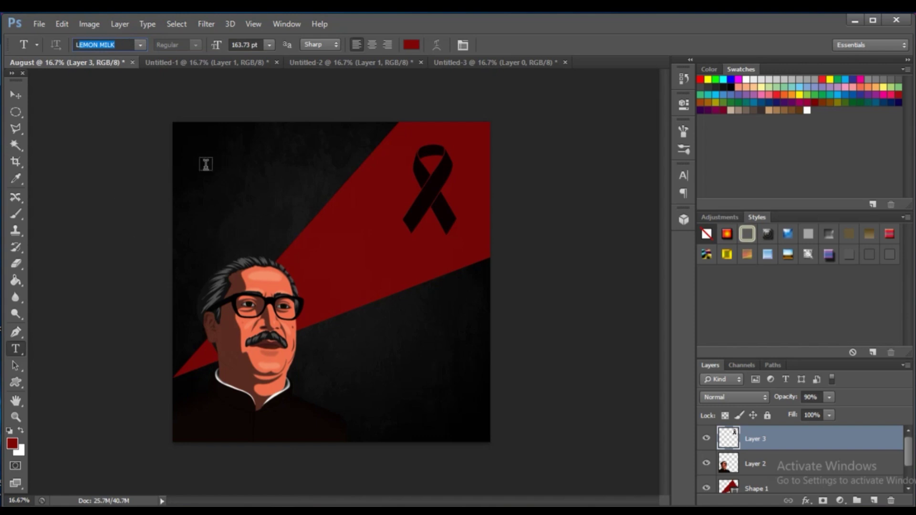
{"action": "left_click", "coordinate": [199, 168]}
{"action": "type", "text": "15"}
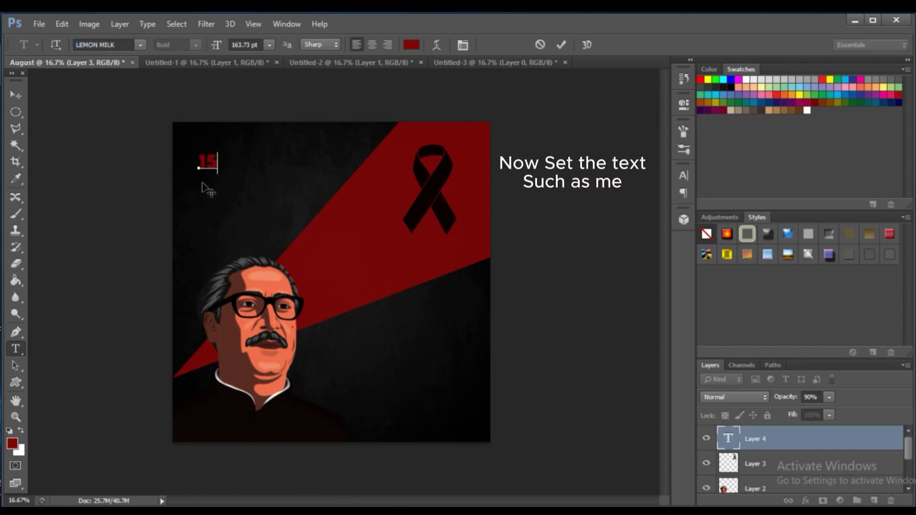
{"action": "left_click", "coordinate": [561, 44]}
Step: Enlarge the 15 to about 466 pt and shift it slightly left
{"action": "left_click", "coordinate": [90, 24]}
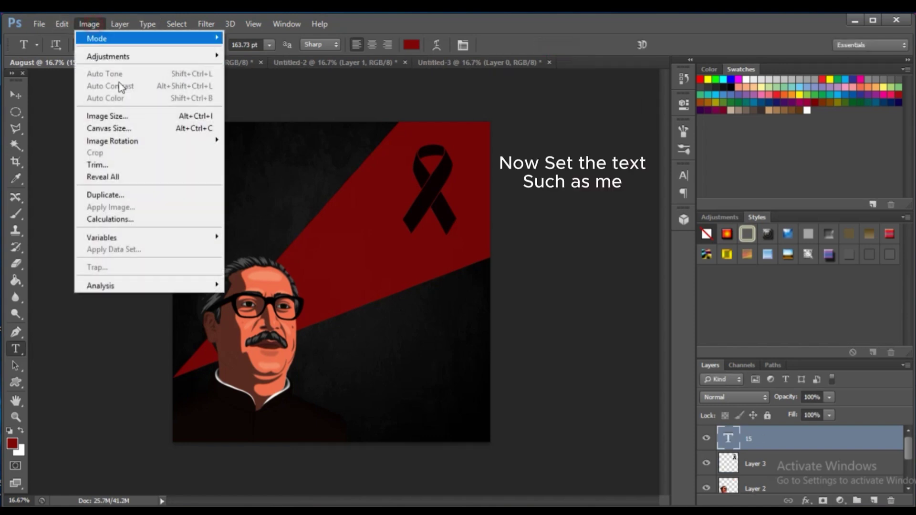
{"action": "left_click", "coordinate": [62, 23]}
{"action": "left_click", "coordinate": [81, 260]}
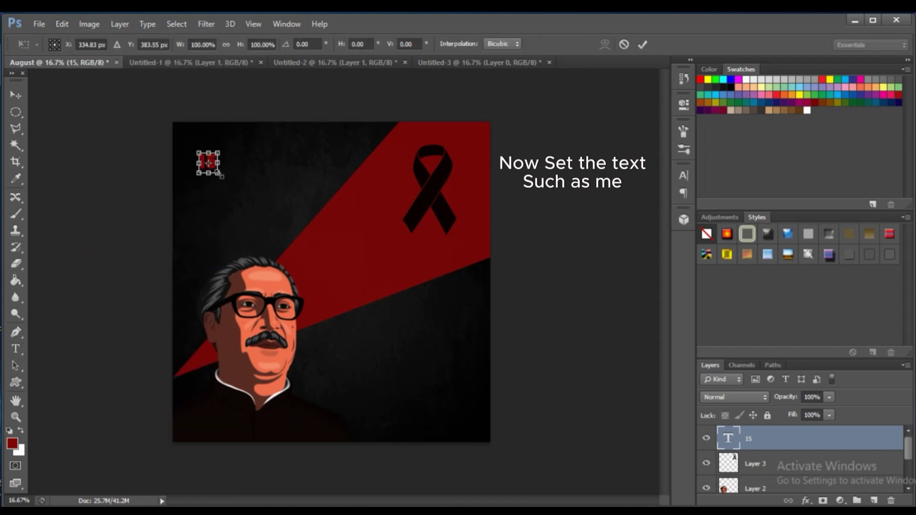
{"action": "left_click_drag", "start_coordinate": [220, 174], "coordinate": [242, 202]}
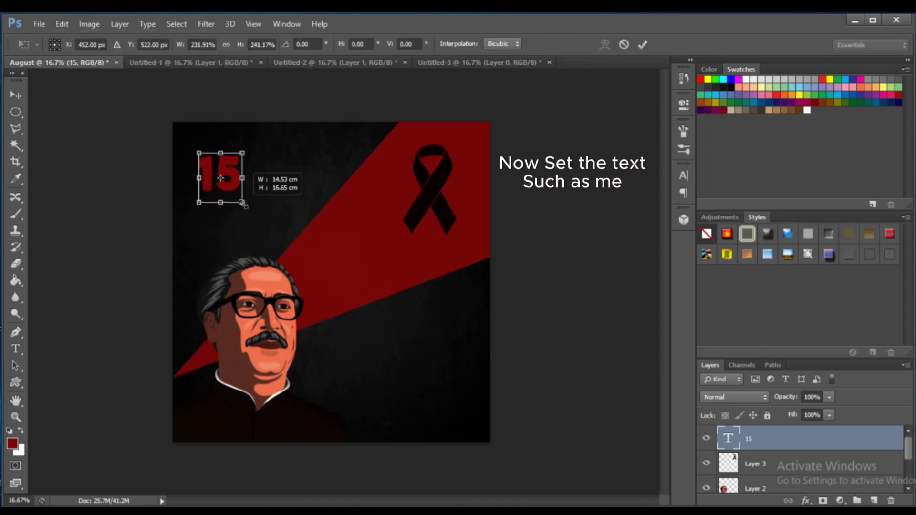
{"action": "left_click", "coordinate": [642, 44]}
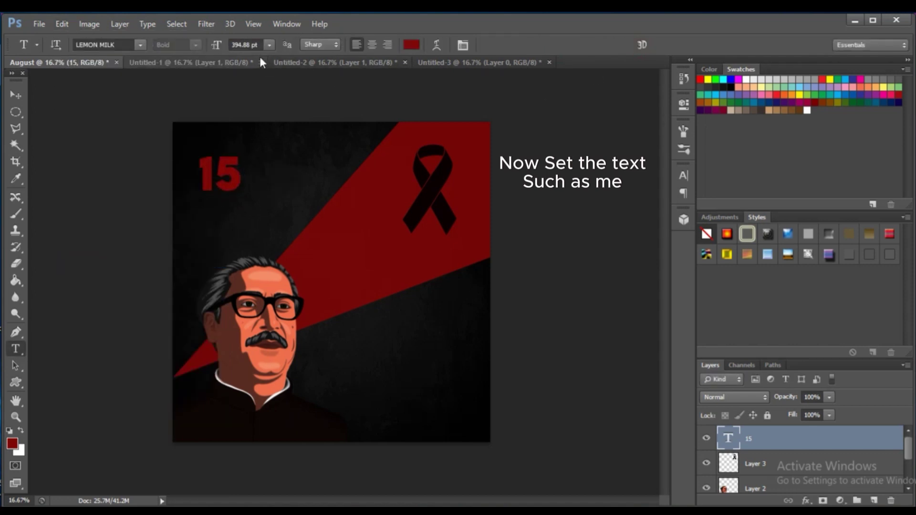
{"action": "left_click", "coordinate": [250, 46]}
{"action": "type", "text": "465.99"}
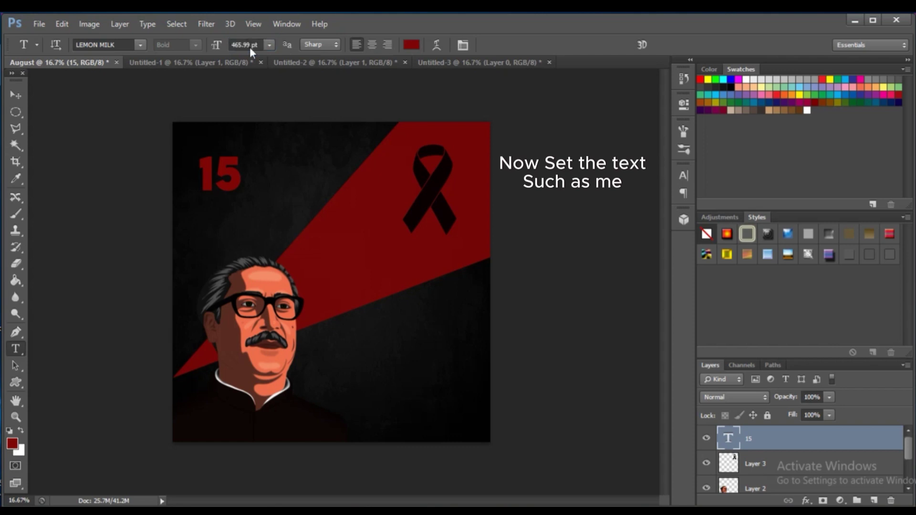
{"action": "key", "text": "Return"}
{"action": "left_click", "coordinate": [17, 95]}
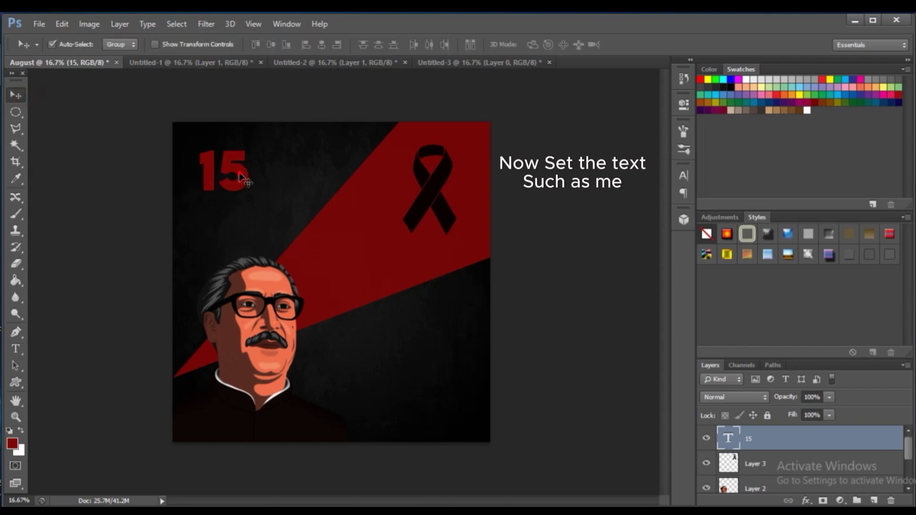
{"action": "left_click_drag", "start_coordinate": [239, 173], "coordinate": [231, 173]}
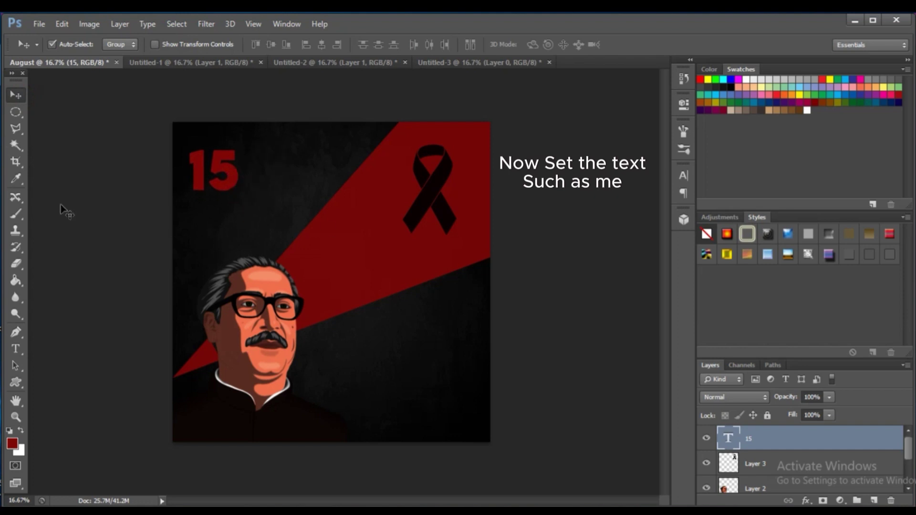
Step: Type a red "TH" below the 15 in a Piv font
{"action": "left_click", "coordinate": [16, 350]}
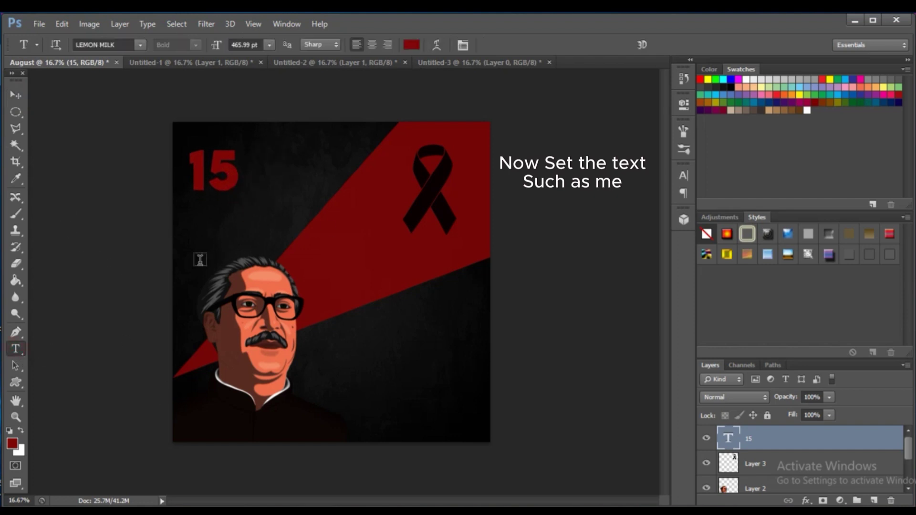
{"action": "left_click", "coordinate": [236, 228]}
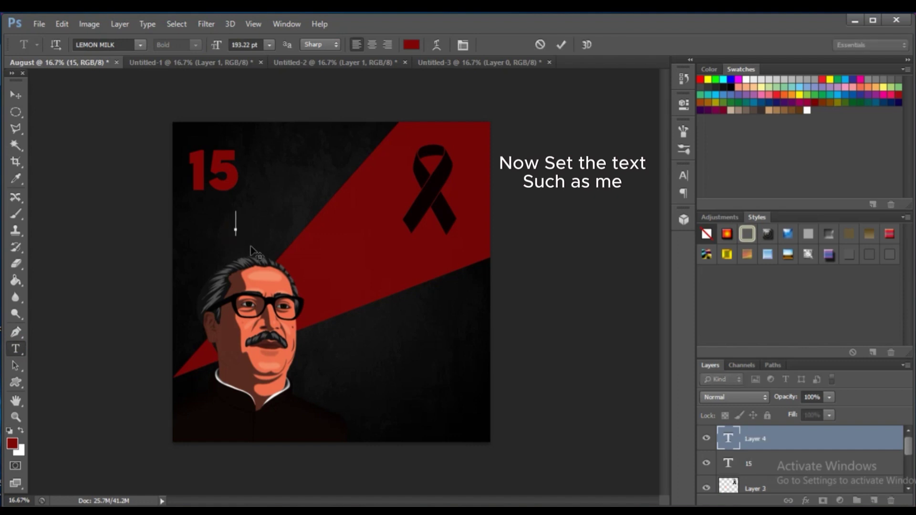
{"action": "type", "text": "TH"}
{"action": "left_click", "coordinate": [117, 43]}
{"action": "type", "text": "P"}
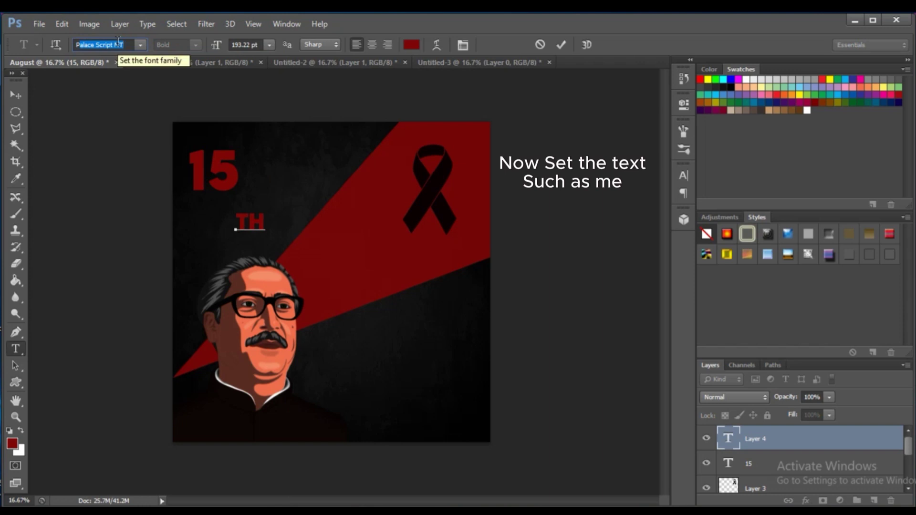
{"action": "type", "text": "ivot Classic"}
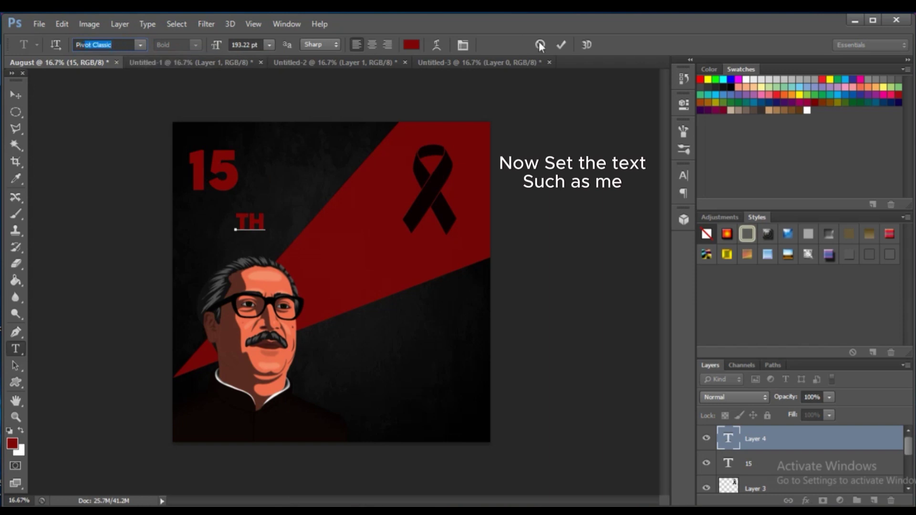
{"action": "left_click", "coordinate": [561, 45]}
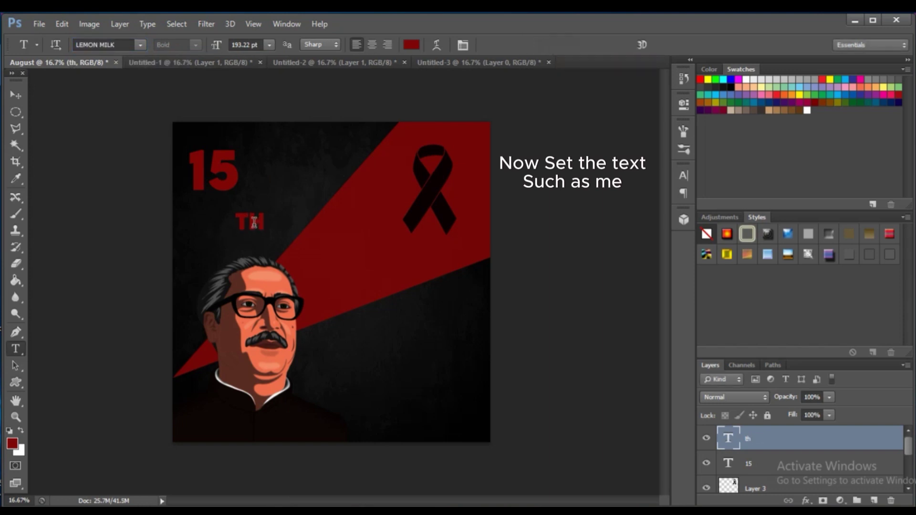
Step: Resize TH to about 125.75 pt and move it up beside the 15 as a superscript
{"action": "left_click", "coordinate": [260, 223]}
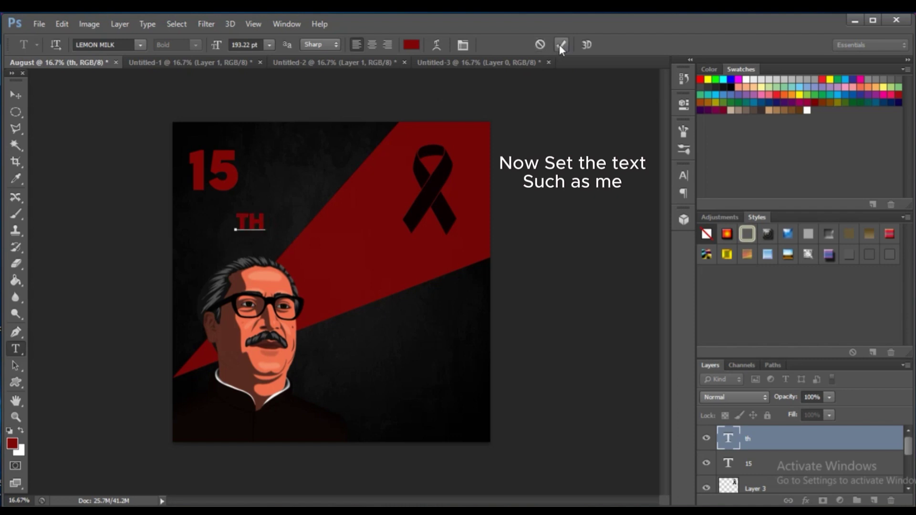
{"action": "left_click", "coordinate": [251, 44]}
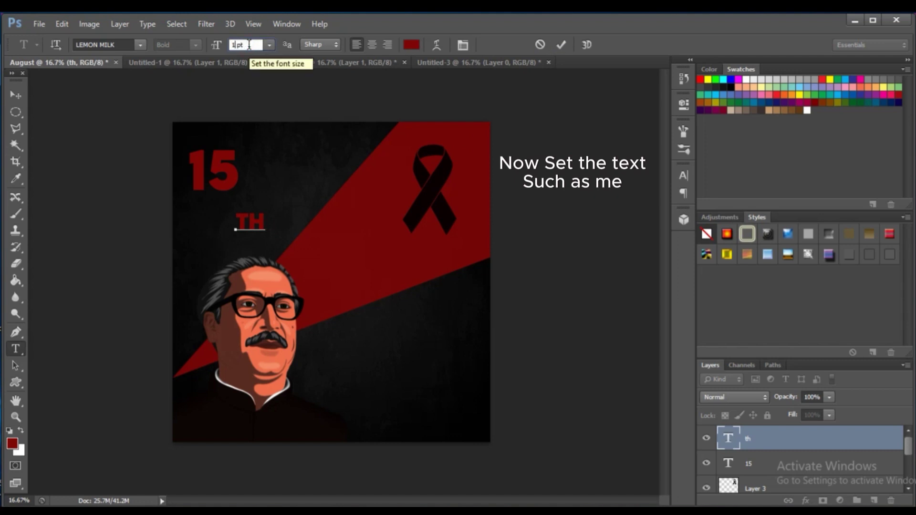
{"action": "type", "text": "125.7"}
{"action": "left_click", "coordinate": [248, 45]}
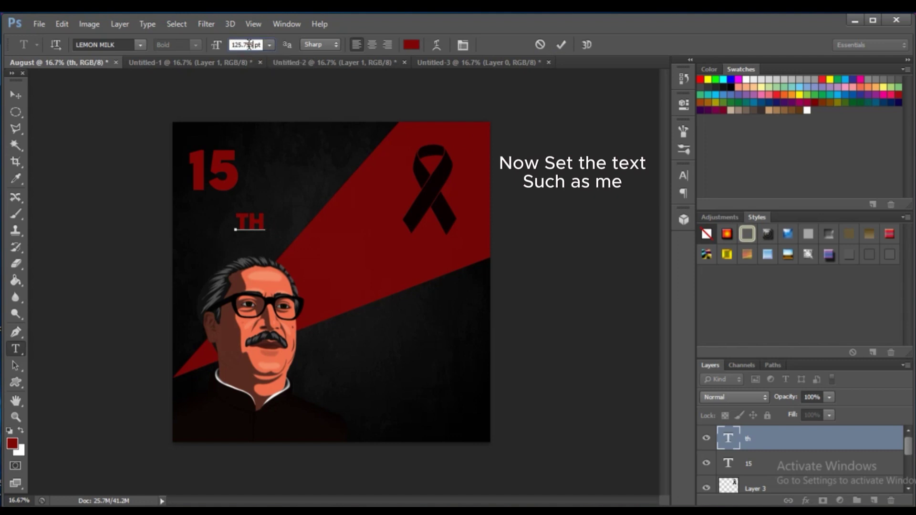
{"action": "left_click", "coordinate": [561, 44]}
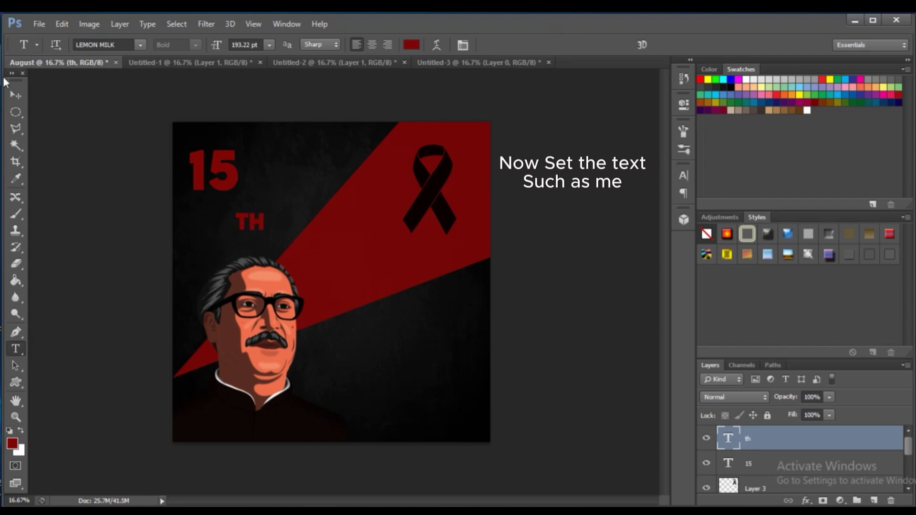
{"action": "left_click", "coordinate": [19, 99]}
{"action": "left_click_drag", "start_coordinate": [251, 223], "coordinate": [254, 161]}
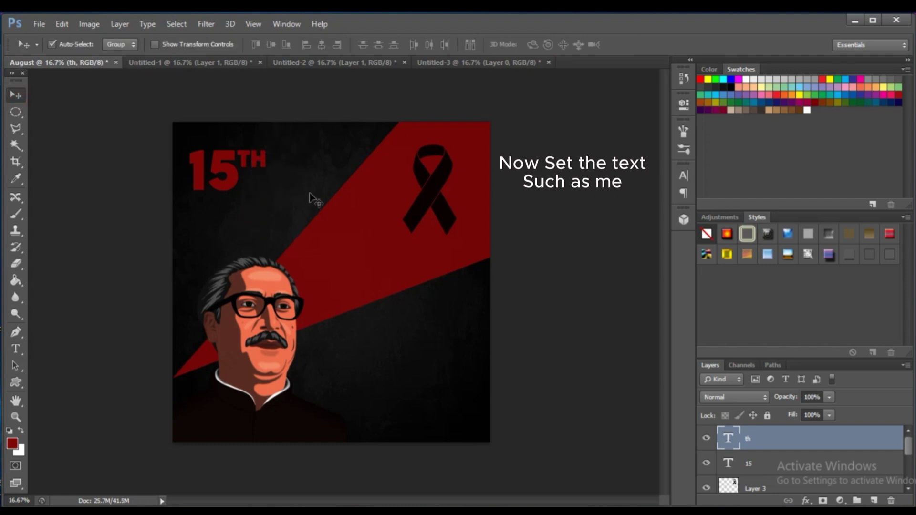
{"action": "left_click", "coordinate": [16, 348]}
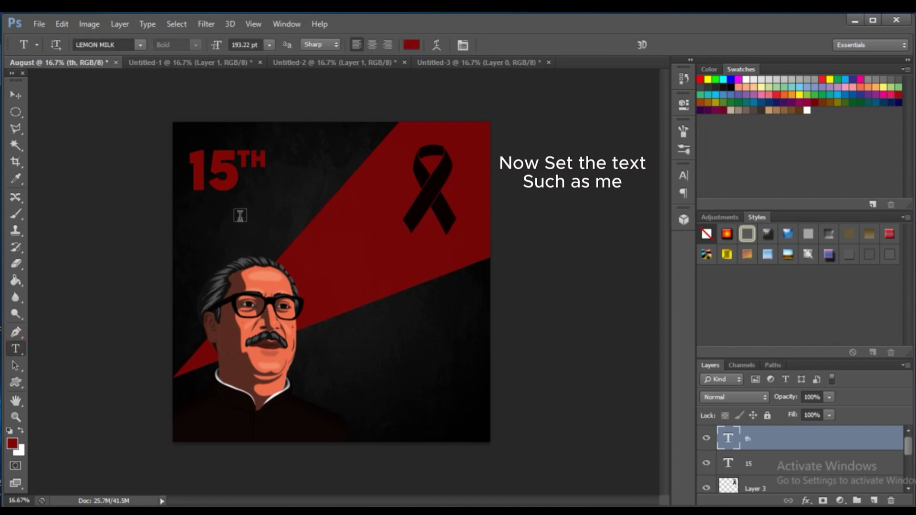
Step: Type a red "AUGUST" below 15TH in Bebas Neue
{"action": "left_click", "coordinate": [240, 216]}
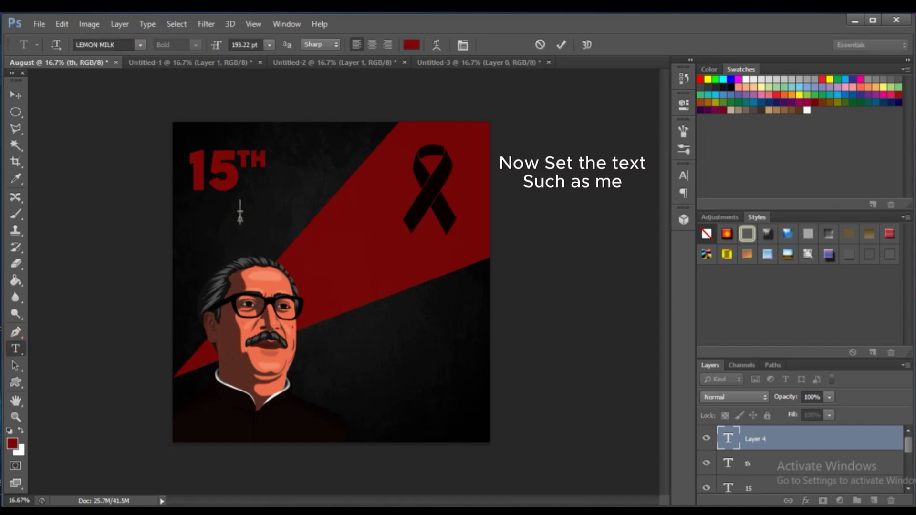
{"action": "type", "text": "AUGUST"}
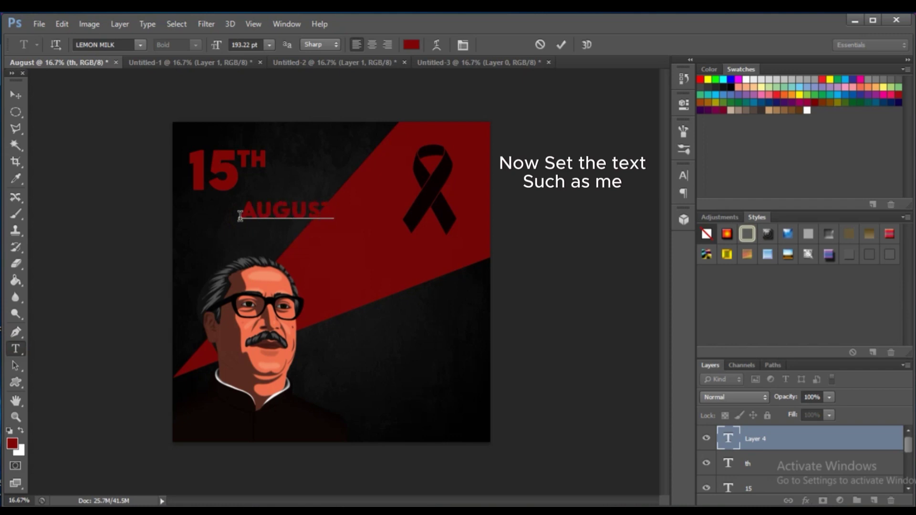
{"action": "left_click", "coordinate": [141, 45]}
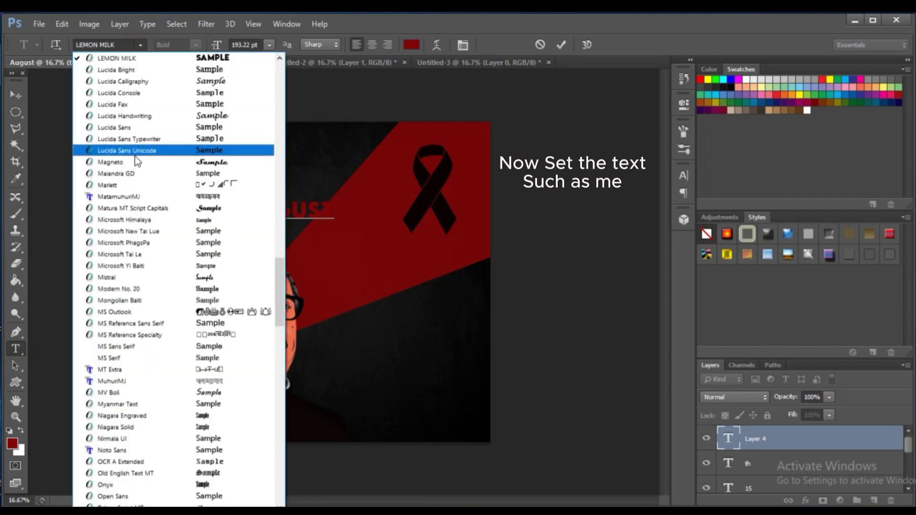
{"action": "left_click", "coordinate": [113, 46]}
{"action": "type", "text": "Bebas Neue"}
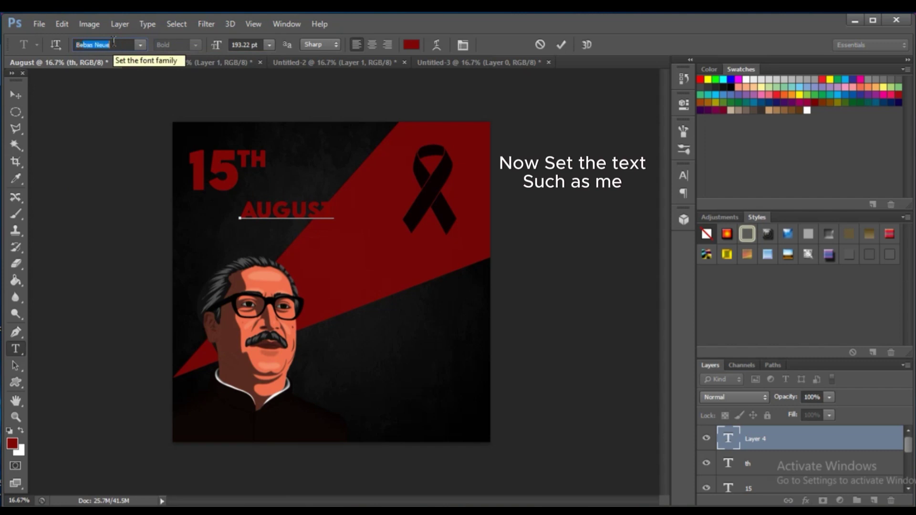
{"action": "key", "text": "Return"}
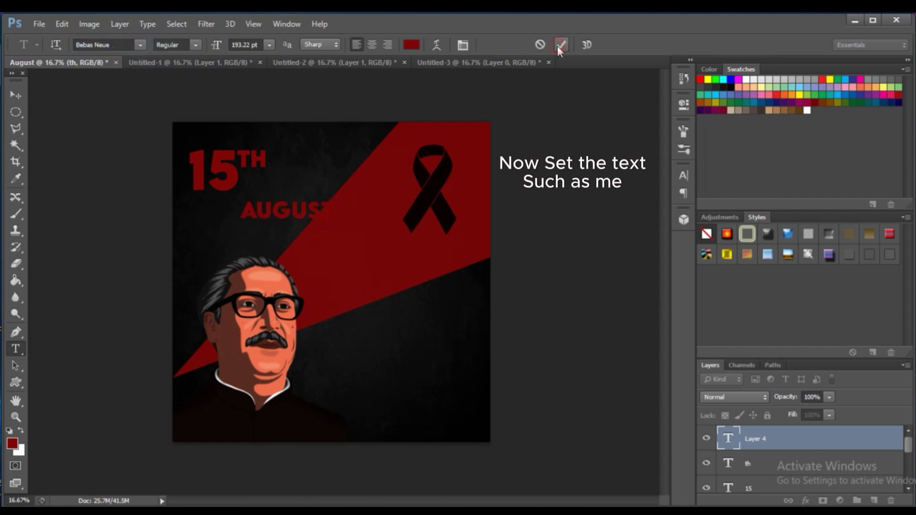
{"action": "left_click", "coordinate": [561, 45]}
Step: Adjust AUGUST's font size and move it up beside 15TH
{"action": "key", "text": "v"}
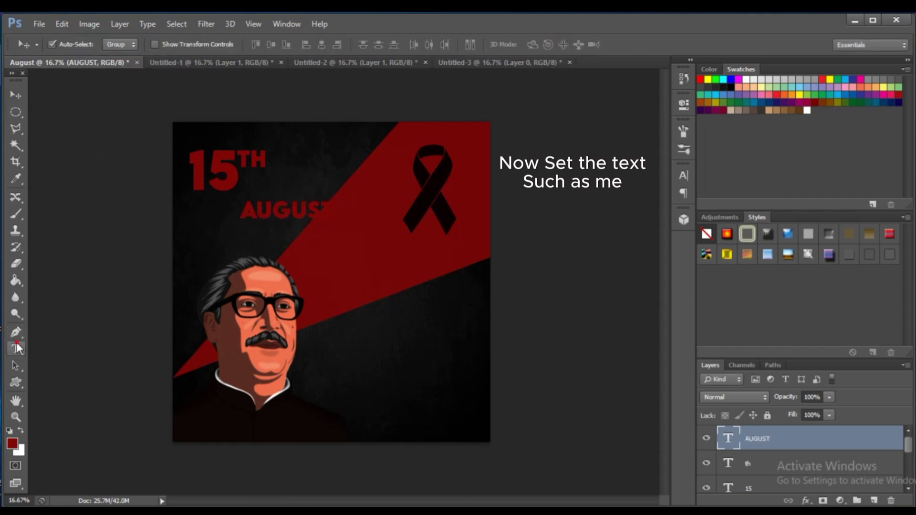
{"action": "key", "text": "t"}
{"action": "left_click", "coordinate": [249, 48]}
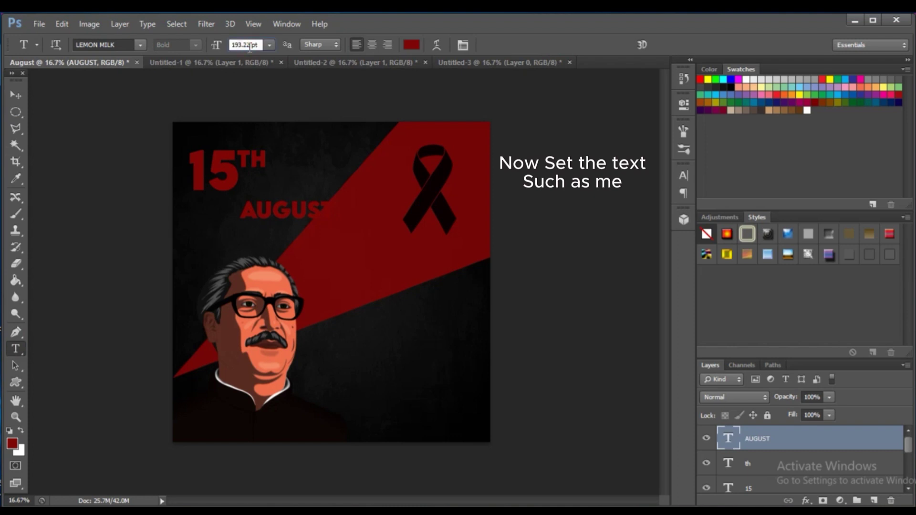
{"action": "key", "text": "BackSpace"}
{"action": "key", "text": "BackSpace"}
{"action": "key", "text": "BackSpace"}
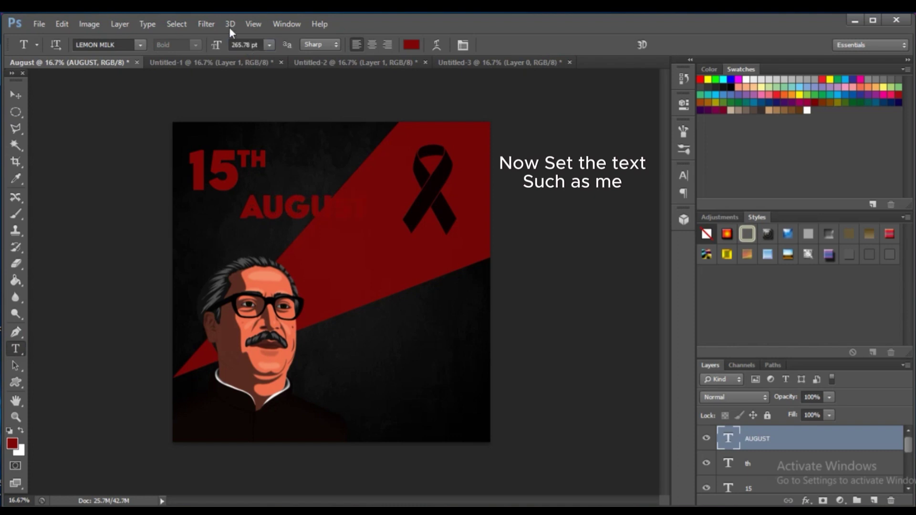
{"action": "key", "text": "v"}
{"action": "mouse_move", "coordinate": [300, 212]}
{"action": "left_mouse_down"}
{"action": "mouse_move", "coordinate": [289, 194]}
{"action": "mouse_move", "coordinate": [297, 188]}
{"action": "left_mouse_up"}
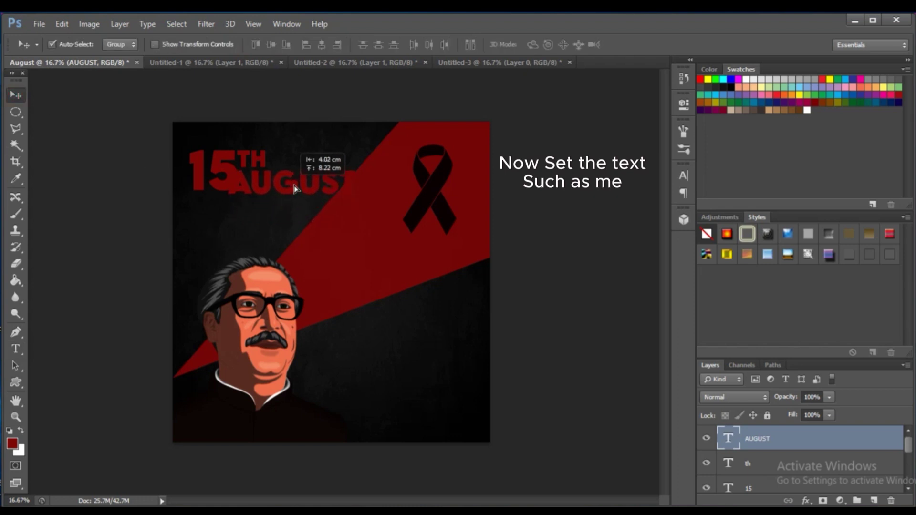
Step: Scale AUGUST down with Free Transform so it fits under TH
{"action": "left_click", "coordinate": [61, 23]}
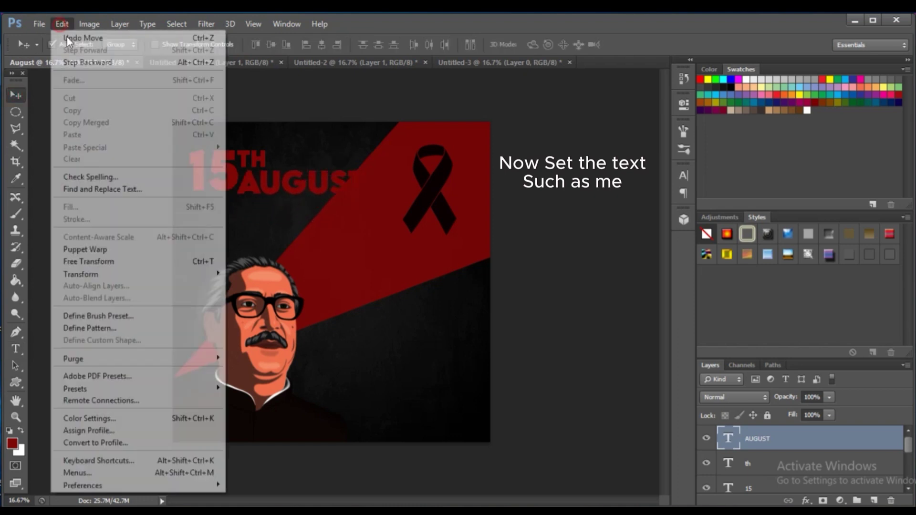
{"action": "left_click", "coordinate": [81, 260]}
{"action": "left_click_drag", "start_coordinate": [359, 185], "coordinate": [340, 184]}
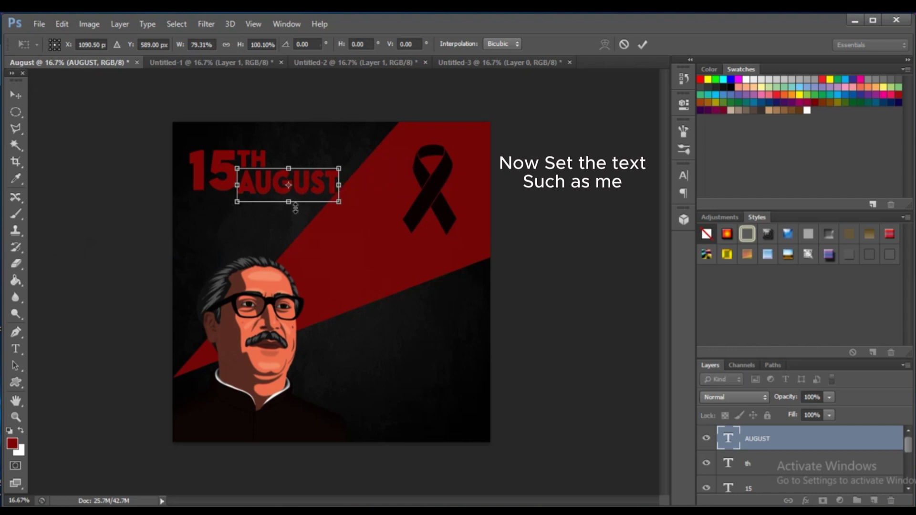
{"action": "left_click_drag", "start_coordinate": [293, 205], "coordinate": [305, 191]}
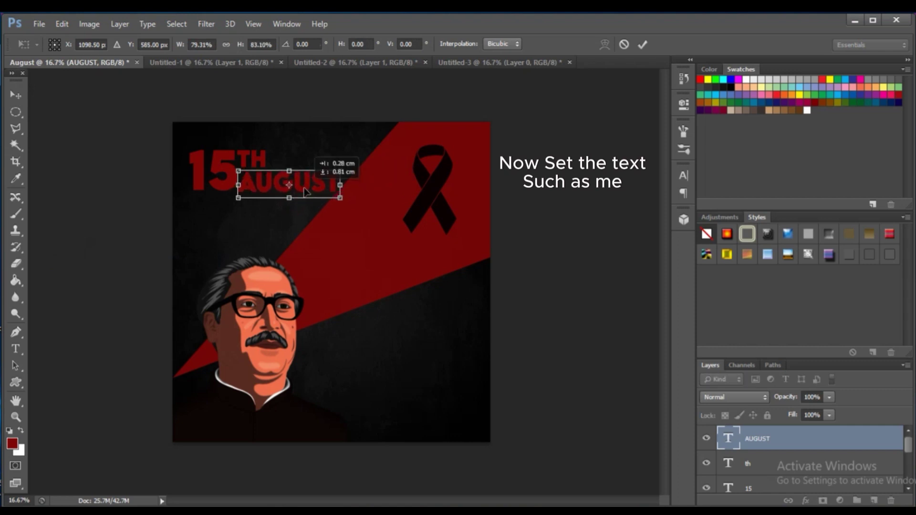
{"action": "left_click", "coordinate": [641, 45]}
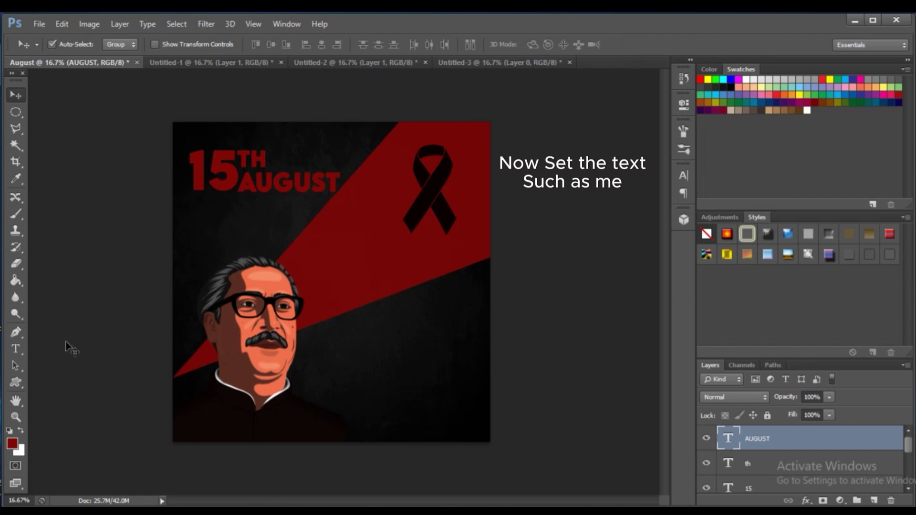
{"action": "left_click", "coordinate": [15, 349]}
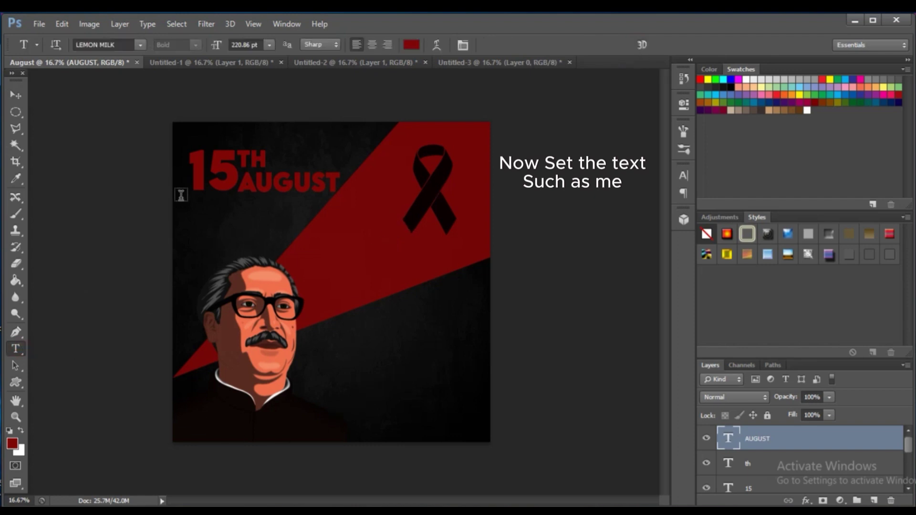
Step: Type "NATIONAL" and "DAY" on two lines below AUGUST in Big John
{"action": "left_click", "coordinate": [197, 220]}
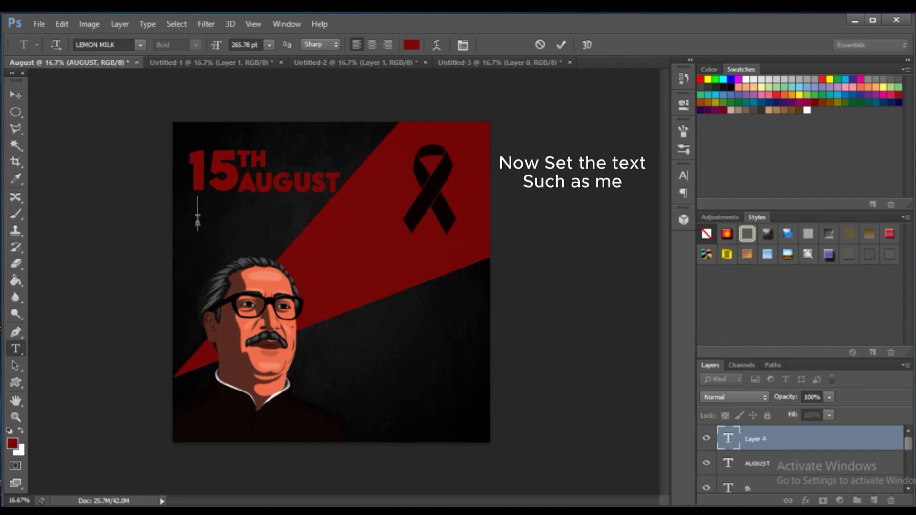
{"action": "type", "text": "NATIO"}
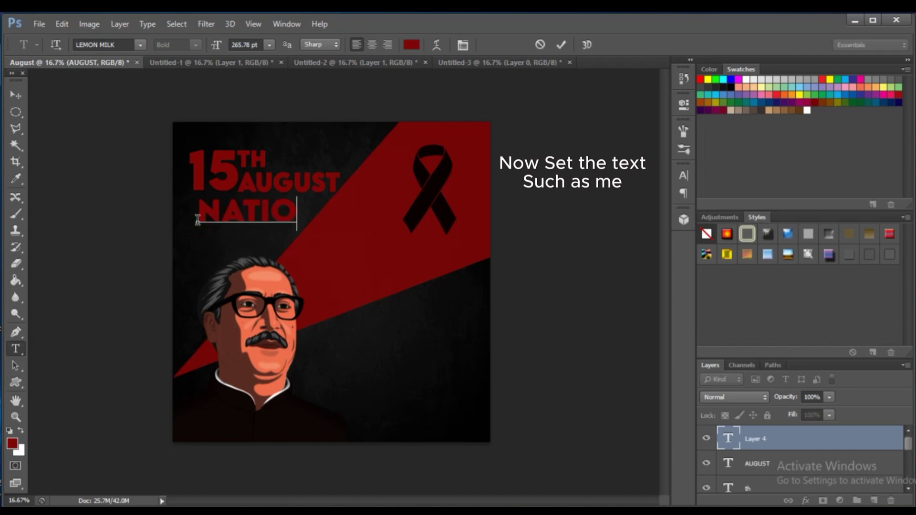
{"action": "type", "text": "N"}
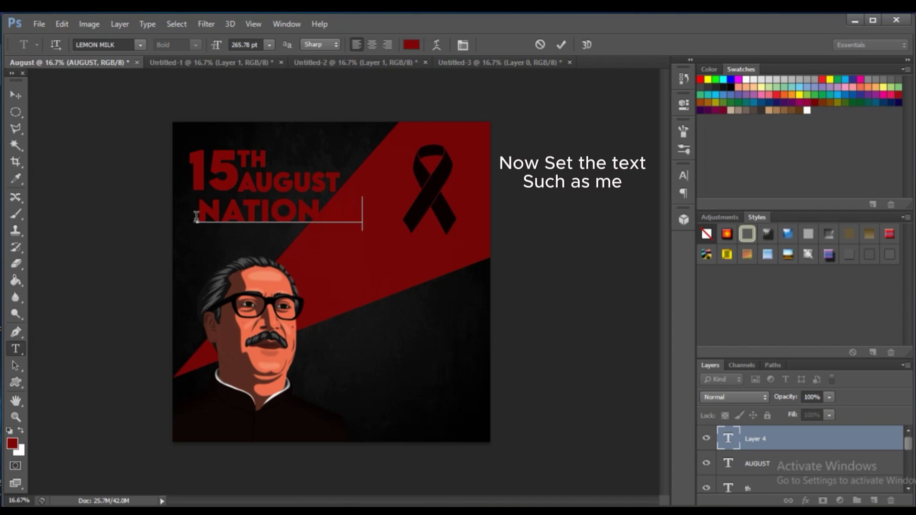
{"action": "key", "text": "Return"}
{"action": "type", "text": "DAY"}
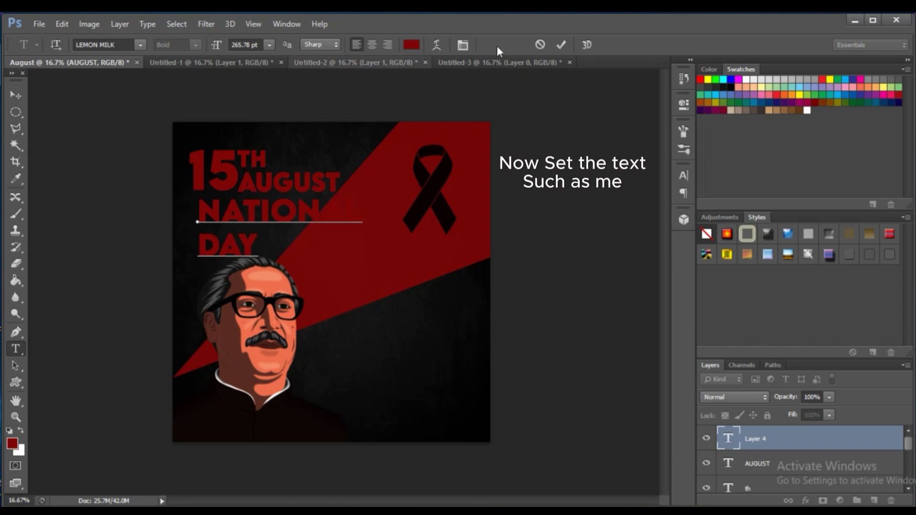
{"action": "left_click", "coordinate": [140, 44]}
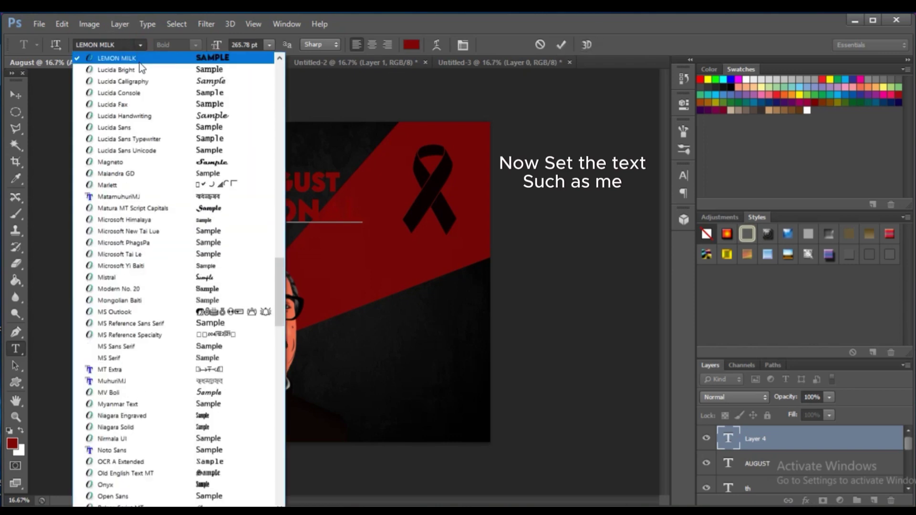
{"action": "left_click", "coordinate": [140, 62]}
{"action": "type", "text": "Big John"}
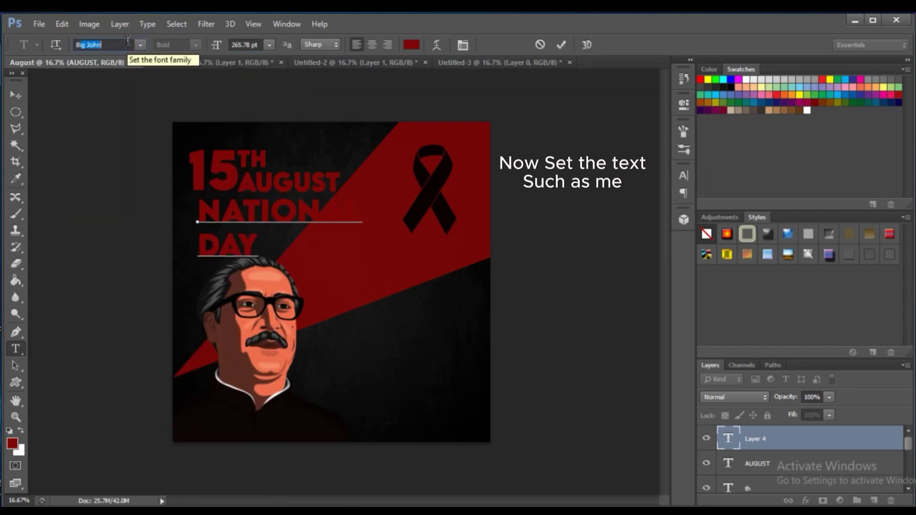
{"action": "left_click", "coordinate": [560, 47]}
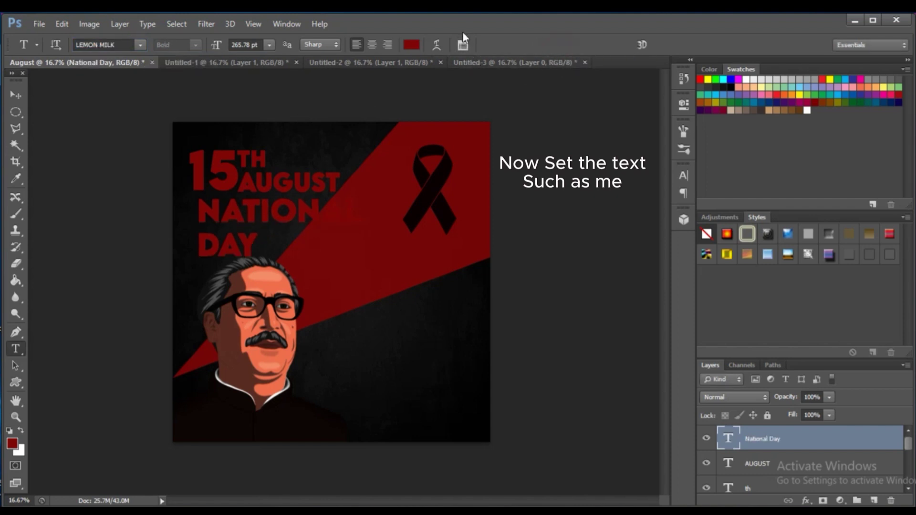
Step: Set NATIONAL DAY to 193.69 pt and move it up under the headline
{"action": "left_click", "coordinate": [251, 45]}
{"action": "key", "text": "BackSpace"}
{"action": "key", "text": "BackSpace"}
{"action": "key", "text": "BackSpace"}
{"action": "key", "text": "Return"}
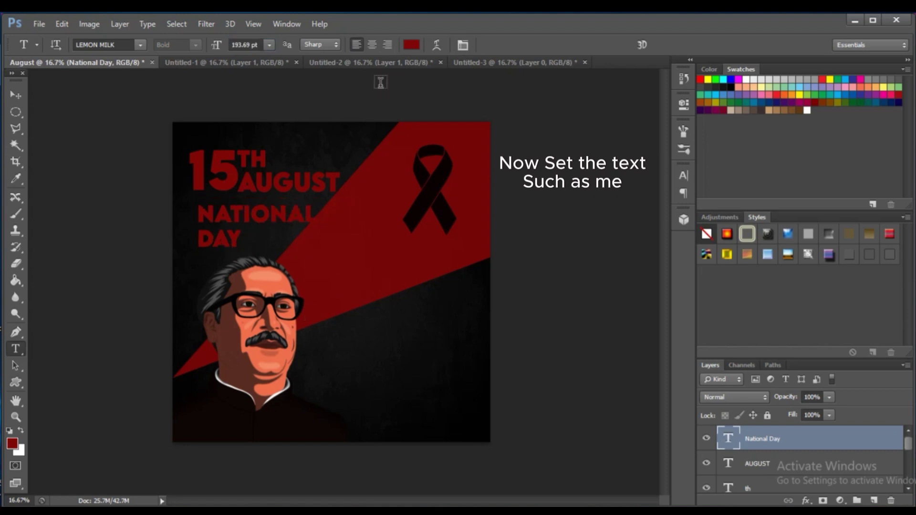
{"action": "left_click", "coordinate": [15, 95]}
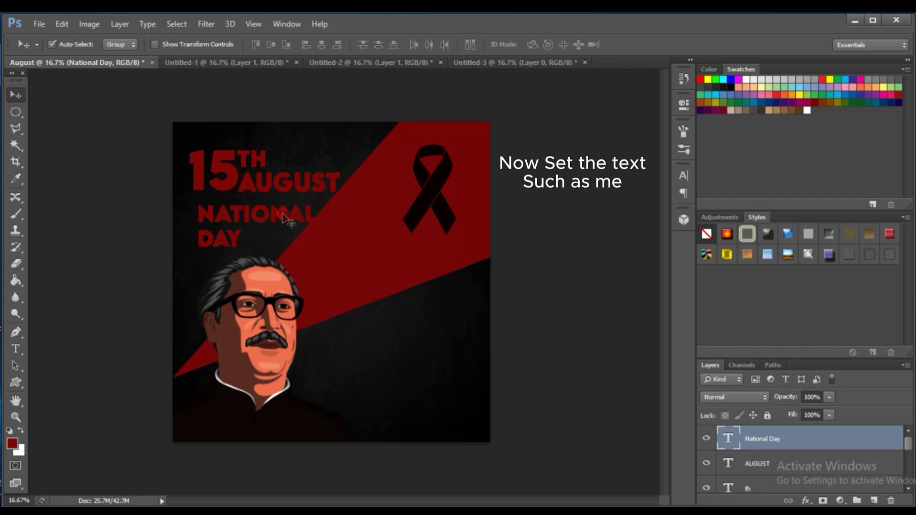
{"action": "left_click_drag", "start_coordinate": [283, 216], "coordinate": [279, 214]}
Step: Recolor the NATIONAL DAY text to near-white #f6f2f2
{"action": "left_click", "coordinate": [16, 350]}
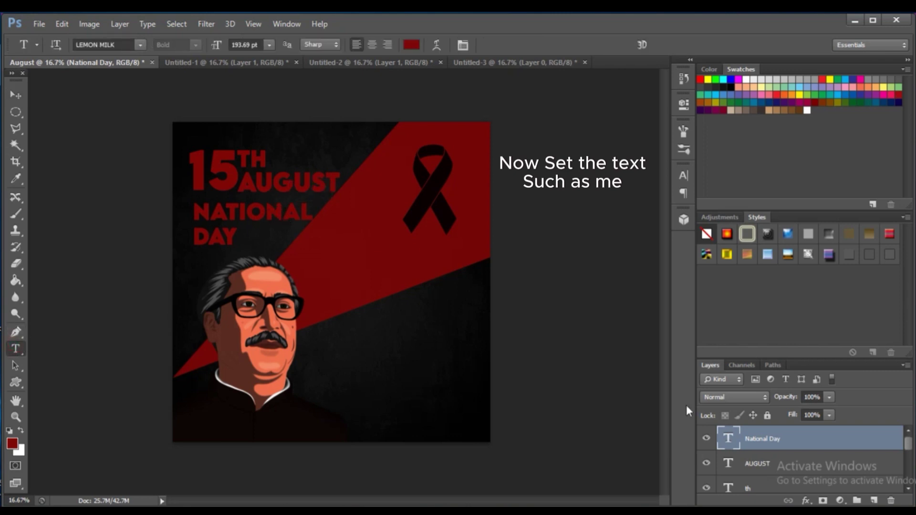
{"action": "left_click", "coordinate": [411, 44]}
{"action": "left_click", "coordinate": [474, 137]}
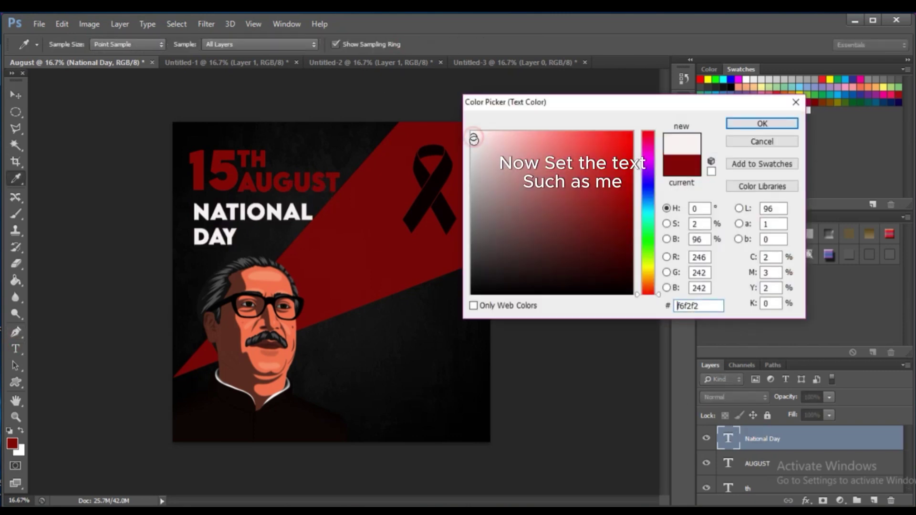
{"action": "left_click", "coordinate": [762, 124]}
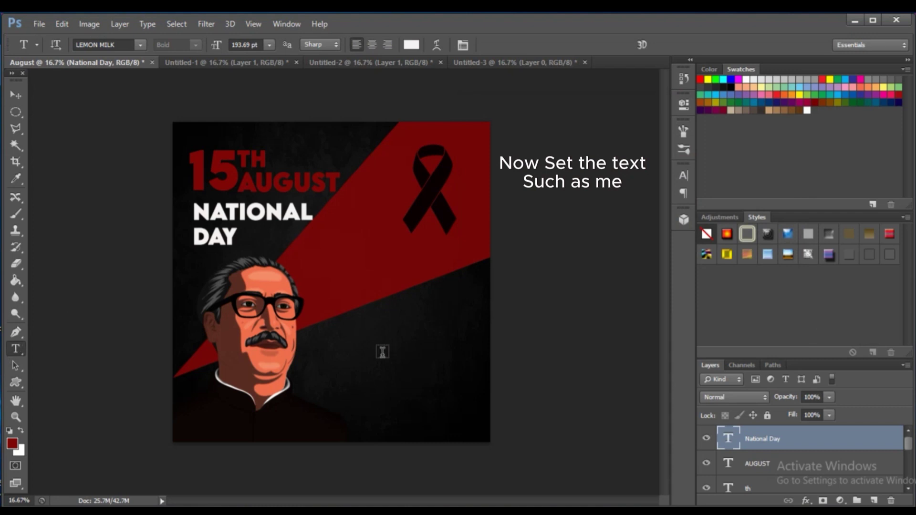
Step: Type the word MOURNING as a new white text line in the lower right
{"action": "left_click", "coordinate": [382, 353]}
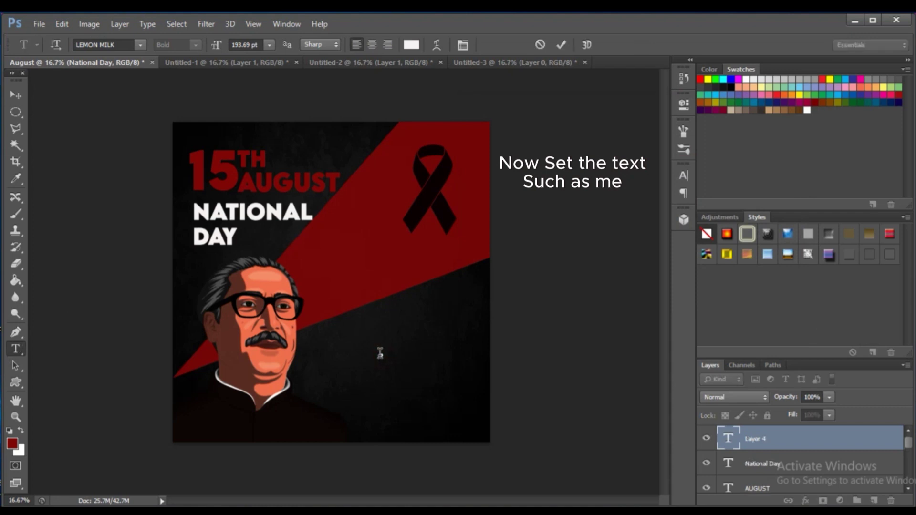
{"action": "type", "text": "MOURNI"}
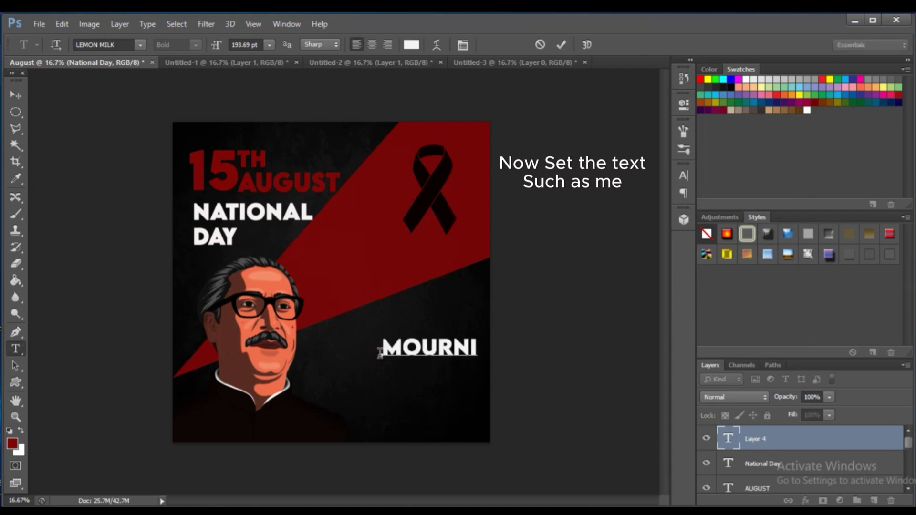
{"action": "type", "text": "N"}
{"action": "left_click", "coordinate": [416, 47]}
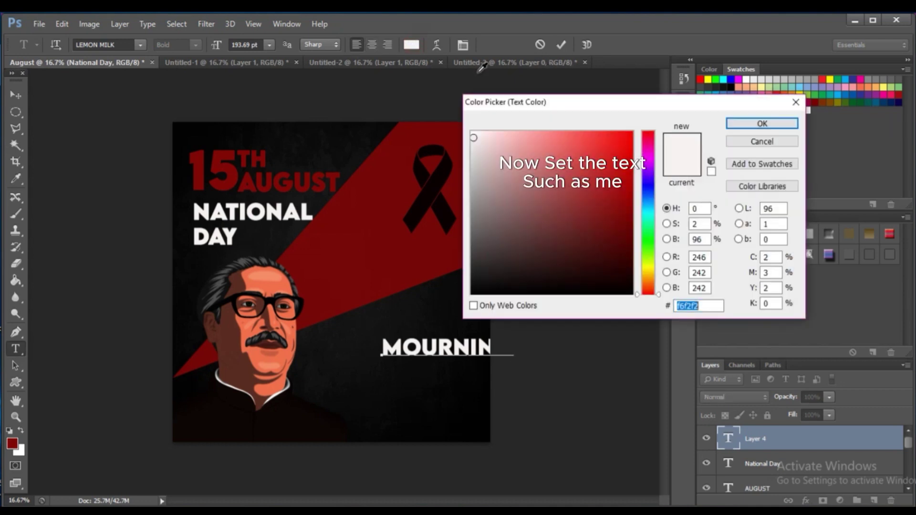
{"action": "type", "text": "ff0000"}
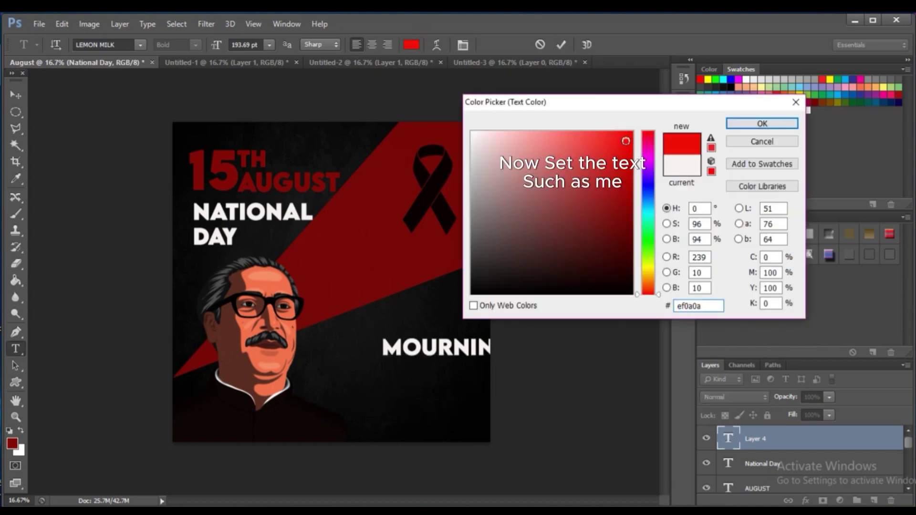
{"action": "left_click", "coordinate": [762, 124]}
{"action": "left_click", "coordinate": [562, 44]}
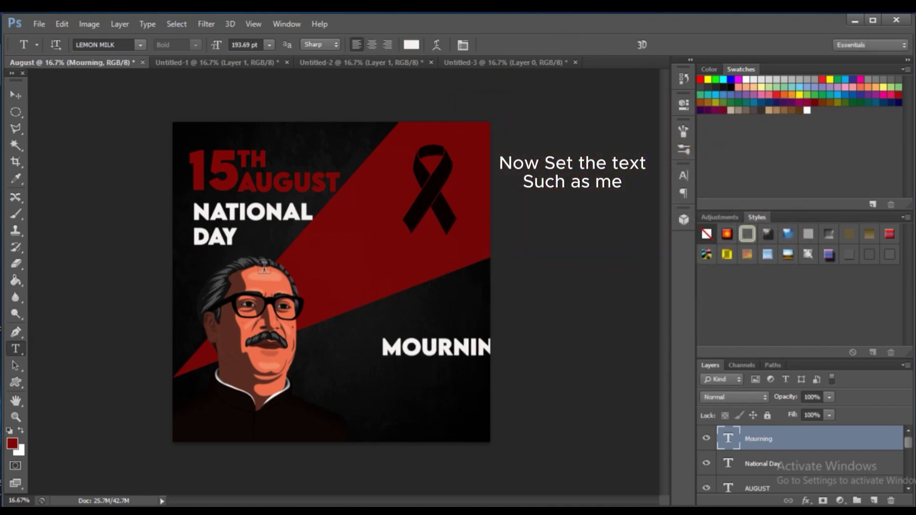
Step: Move MOURNING up beside NATIONAL and narrow it with Free Transform
{"action": "left_click", "coordinate": [12, 92]}
{"action": "left_click_drag", "start_coordinate": [480, 360], "coordinate": [415, 218]}
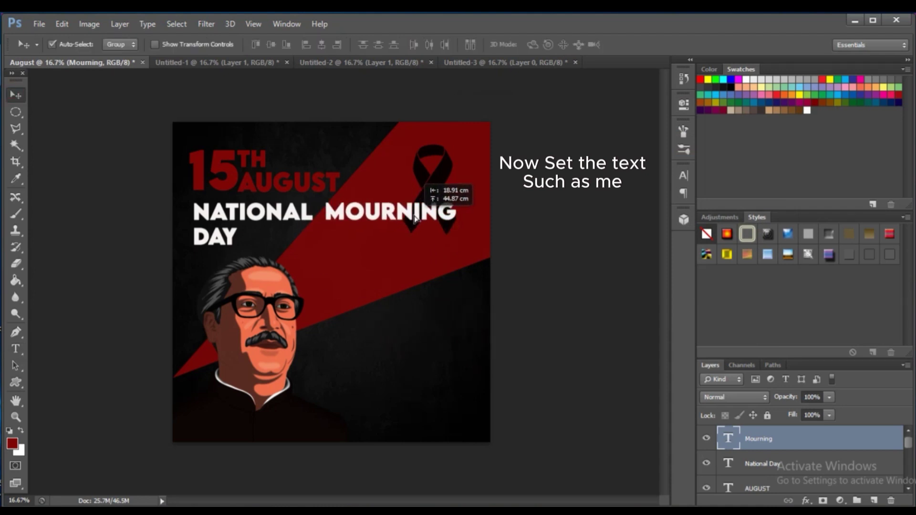
{"action": "left_click", "coordinate": [62, 24]}
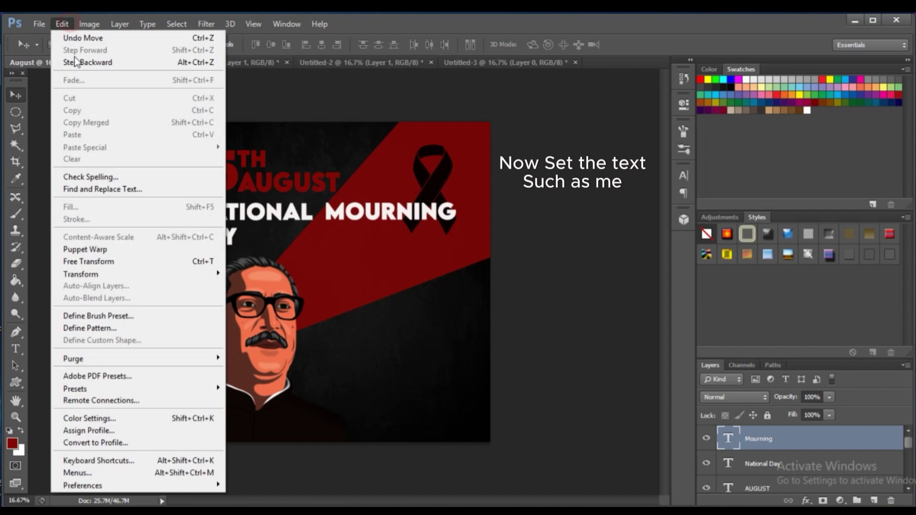
{"action": "left_click", "coordinate": [131, 272]}
{"action": "left_click_drag", "start_coordinate": [456, 214], "coordinate": [401, 224]}
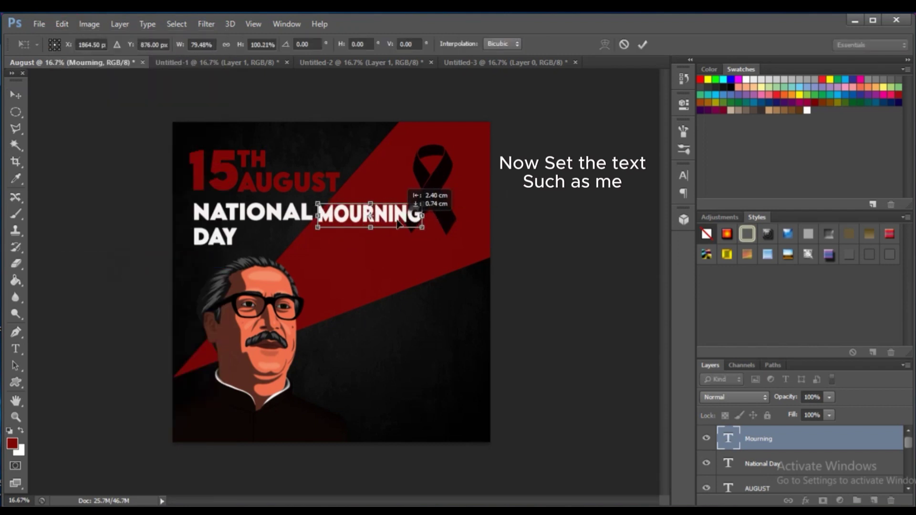
{"action": "left_click", "coordinate": [642, 44]}
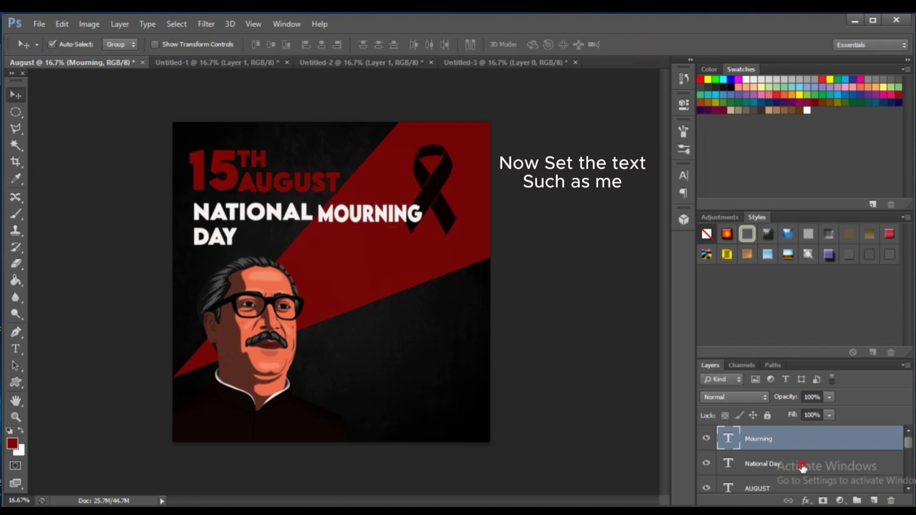
{"action": "left_click", "coordinate": [763, 464]}
Step: Scale the NATIONAL DAY text down slightly with Free Transform
{"action": "left_click", "coordinate": [57, 24]}
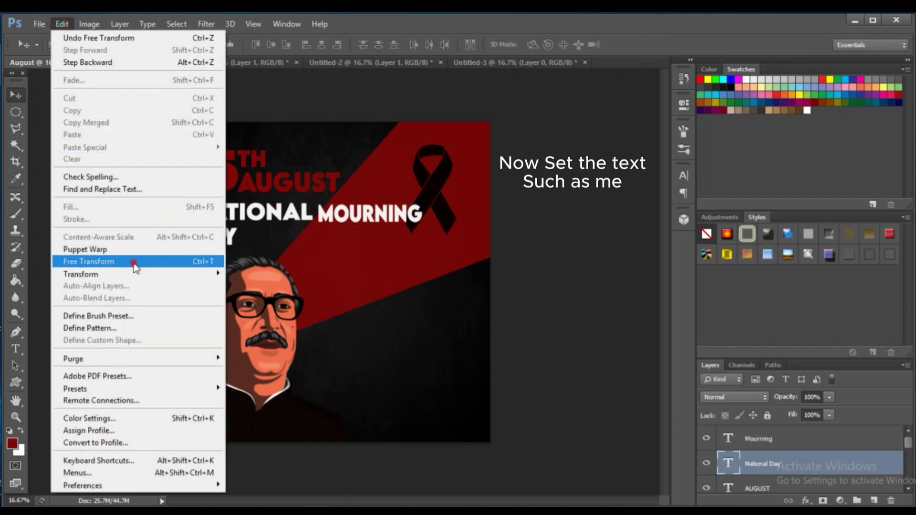
{"action": "left_click", "coordinate": [135, 261]}
{"action": "left_click_drag", "start_coordinate": [306, 202], "coordinate": [271, 228]}
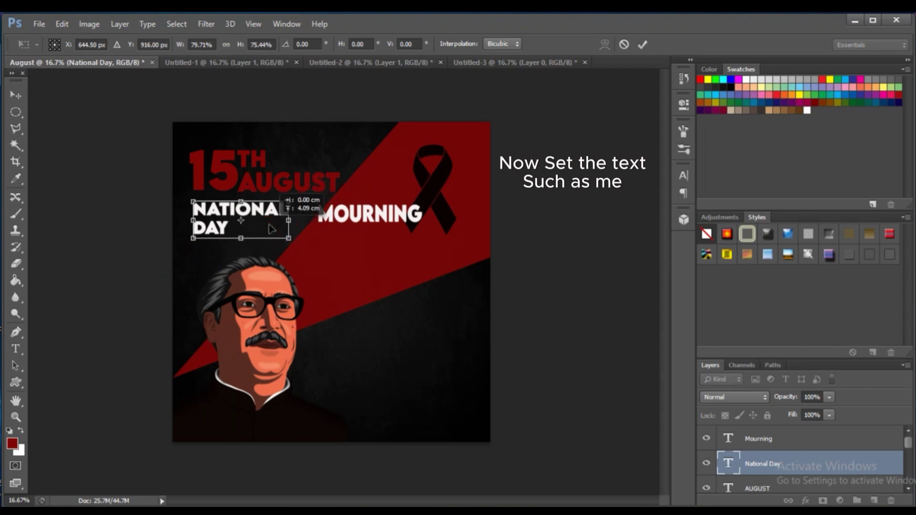
{"action": "left_click", "coordinate": [642, 44]}
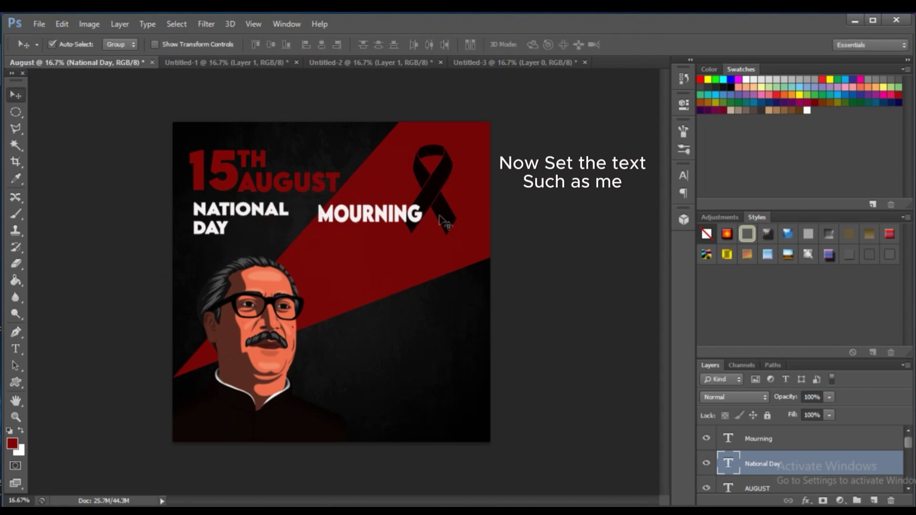
Step: Lower the MOURNING layer's font size to 3
{"action": "left_click", "coordinate": [383, 219]}
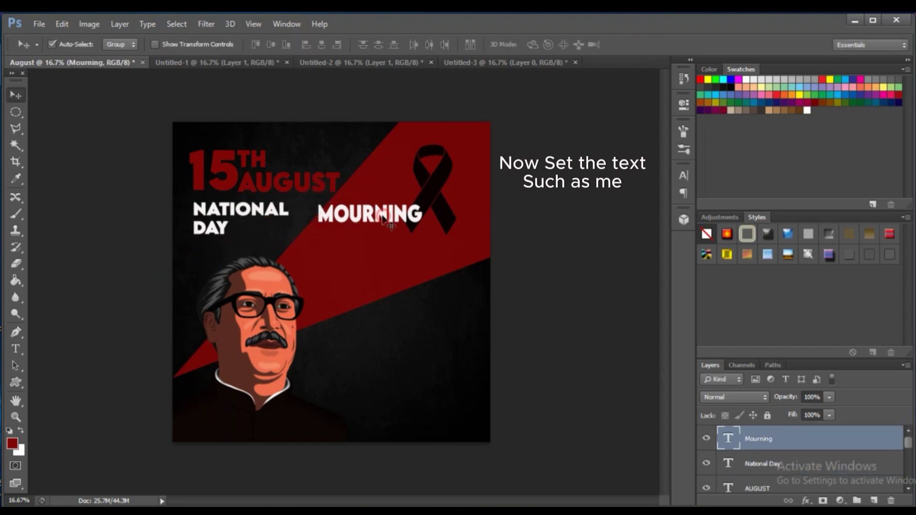
{"action": "left_click", "coordinate": [792, 462]}
{"action": "key", "text": "t"}
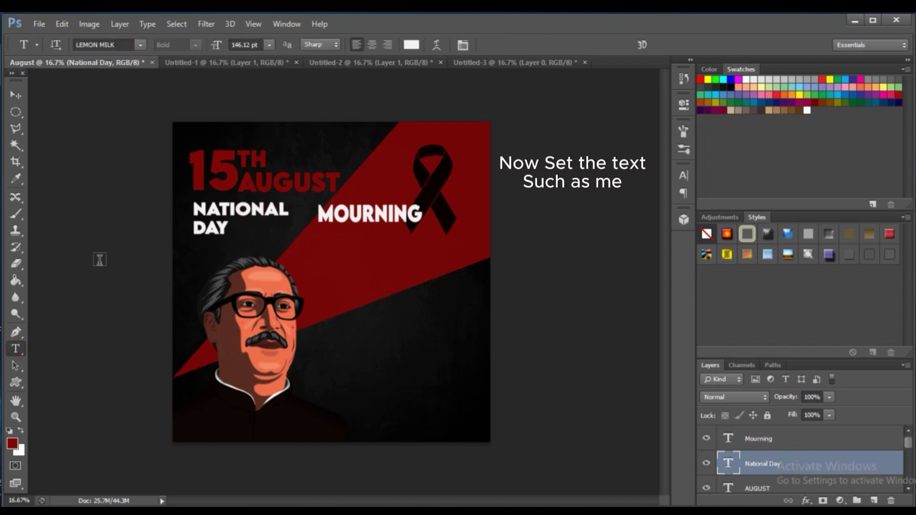
{"action": "left_click", "coordinate": [806, 440]}
{"action": "left_click", "coordinate": [248, 45]}
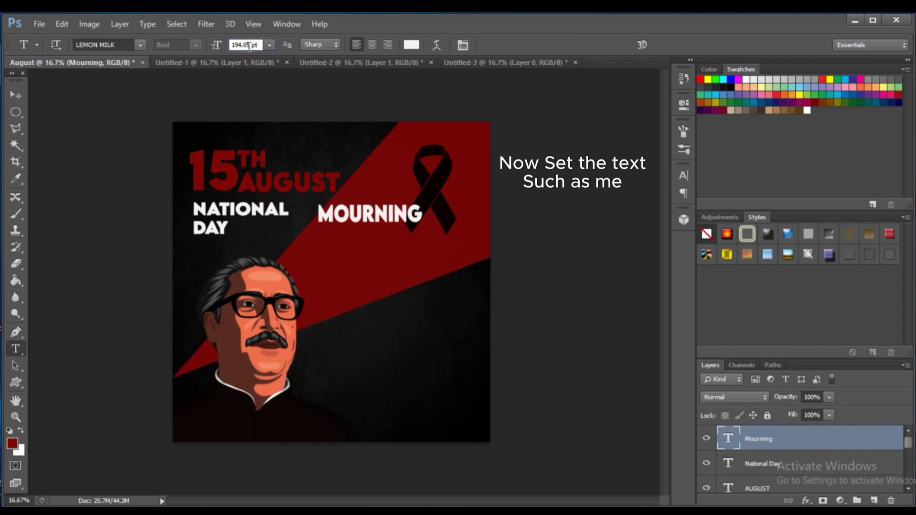
{"action": "type", "text": "3"}
{"action": "key", "text": "Return"}
Step: Move MOURNING beside NATIONAL, widen it, and nudge it into line
{"action": "left_click", "coordinate": [15, 95]}
{"action": "mouse_move", "coordinate": [344, 213]}
{"action": "left_mouse_down"}
{"action": "mouse_move", "coordinate": [320, 214]}
{"action": "mouse_move", "coordinate": [382, 211]}
{"action": "left_mouse_up"}
{"action": "left_click", "coordinate": [64, 24]}
{"action": "left_click", "coordinate": [91, 261]}
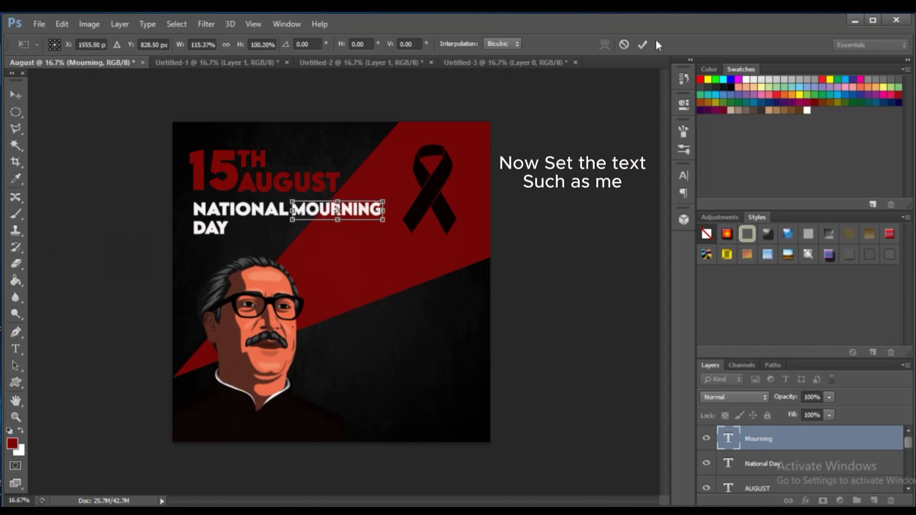
{"action": "left_click", "coordinate": [642, 44]}
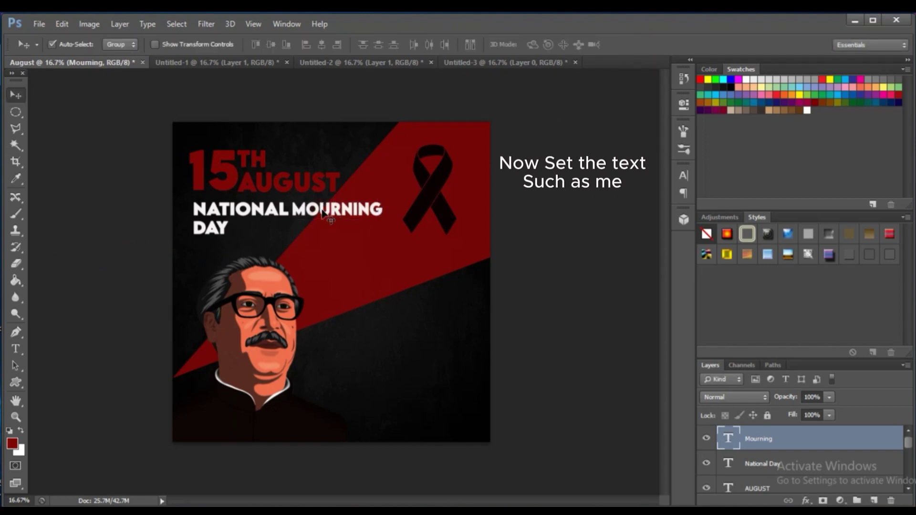
{"action": "left_click_drag", "start_coordinate": [329, 217], "coordinate": [331, 217]}
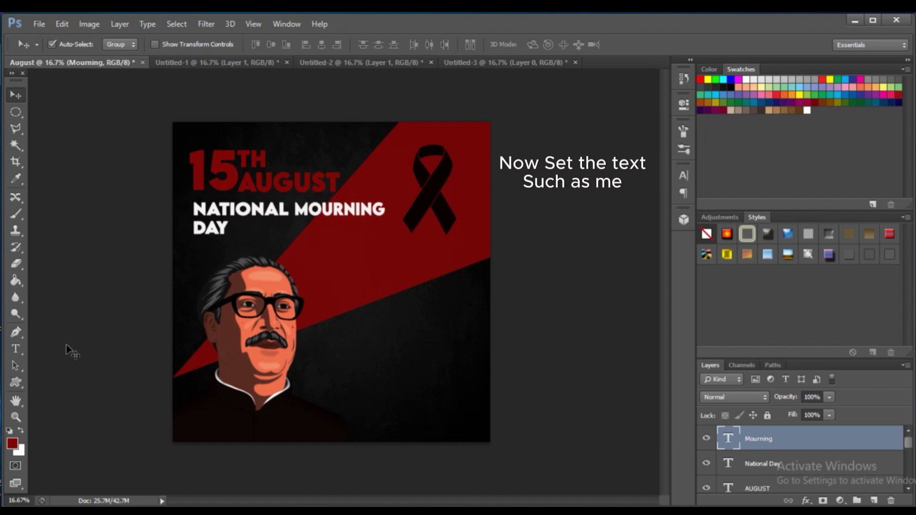
{"action": "left_click", "coordinate": [14, 350]}
{"action": "left_click", "coordinate": [413, 44]}
{"action": "left_click", "coordinate": [629, 138]}
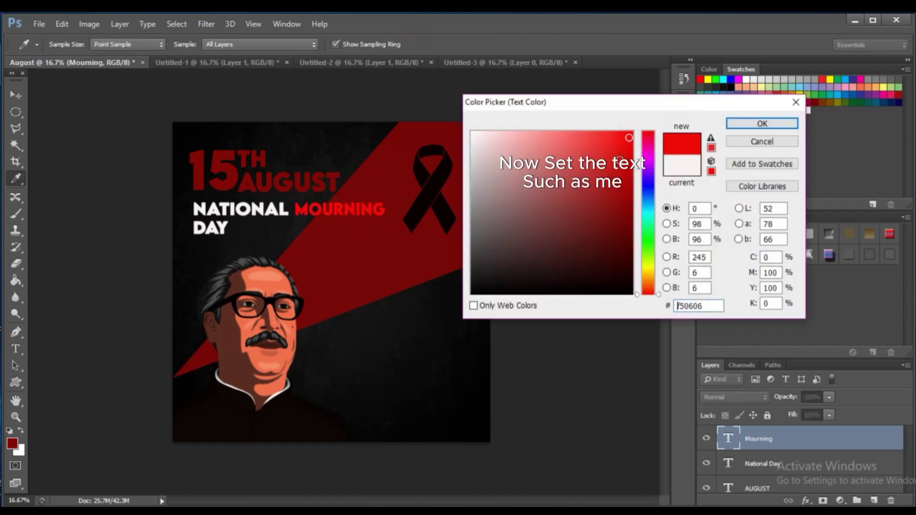
{"action": "left_click", "coordinate": [774, 124]}
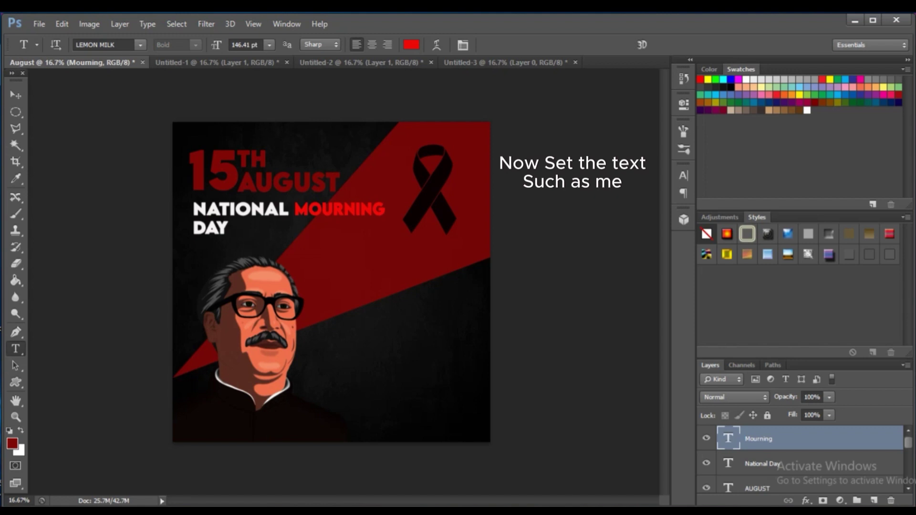
Step: Start a new text layer beside the portrait using the Bodoni MT font
{"action": "left_click", "coordinate": [341, 331]}
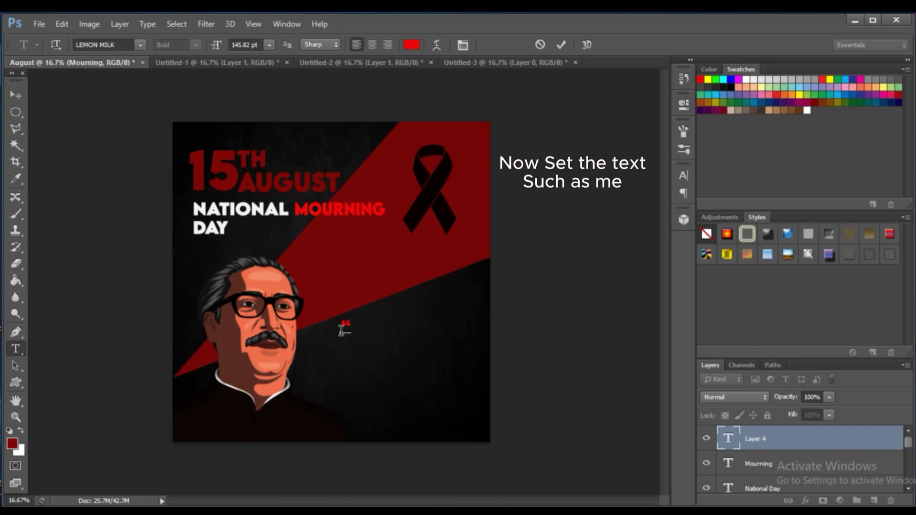
{"action": "left_click", "coordinate": [139, 45]}
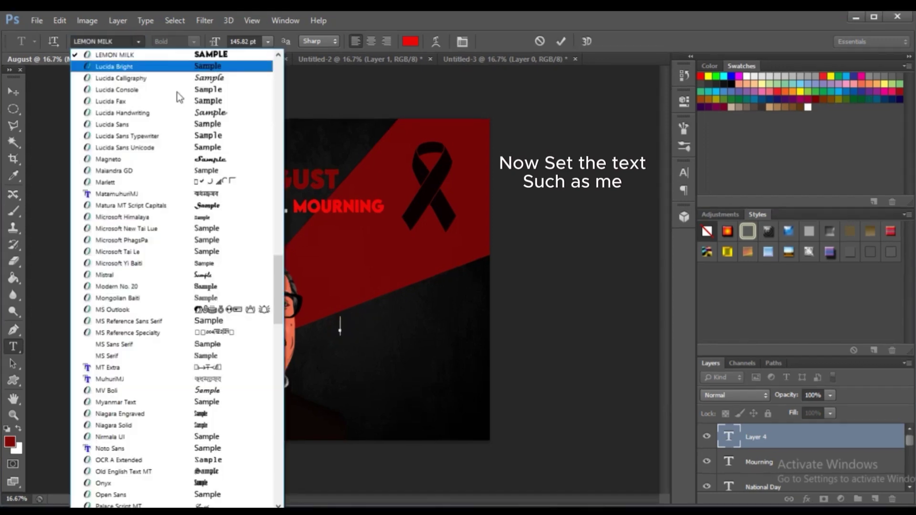
{"action": "scroll", "coordinate": [242, 164], "scroll_direction": "up", "scroll_amount": 5}
{"action": "scroll", "coordinate": [241, 164], "scroll_direction": "up", "scroll_amount": 8}
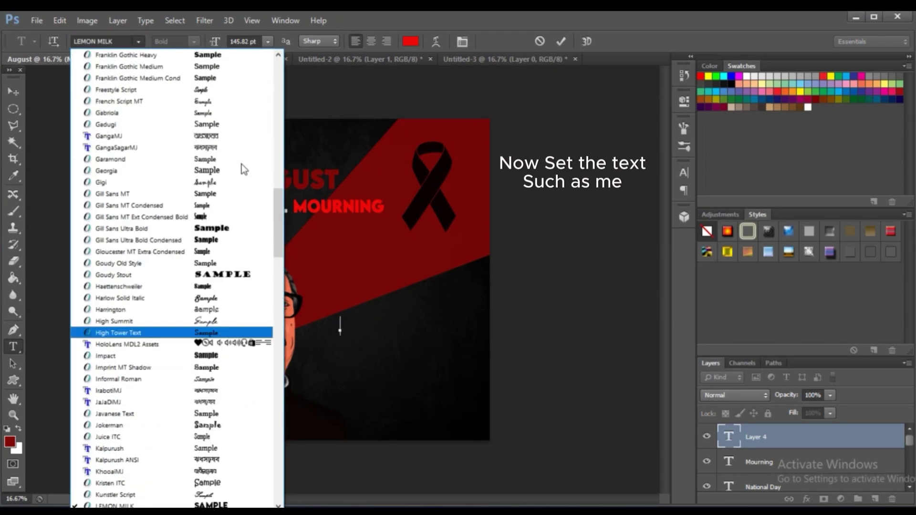
{"action": "scroll", "coordinate": [242, 164], "scroll_direction": "up", "scroll_amount": 3}
{"action": "scroll", "coordinate": [241, 164], "scroll_direction": "up", "scroll_amount": 5}
{"action": "scroll", "coordinate": [234, 167], "scroll_direction": "up", "scroll_amount": 5}
{"action": "scroll", "coordinate": [228, 168], "scroll_direction": "up", "scroll_amount": 3}
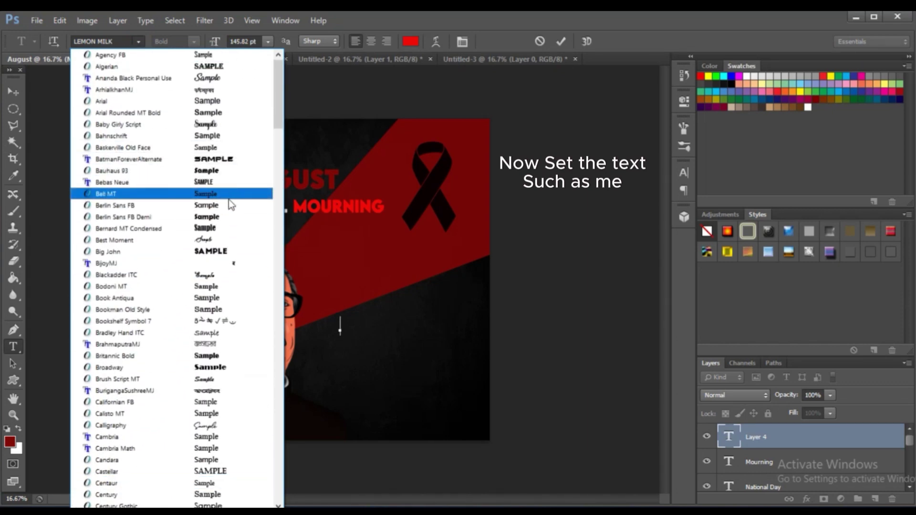
{"action": "left_click", "coordinate": [220, 291]}
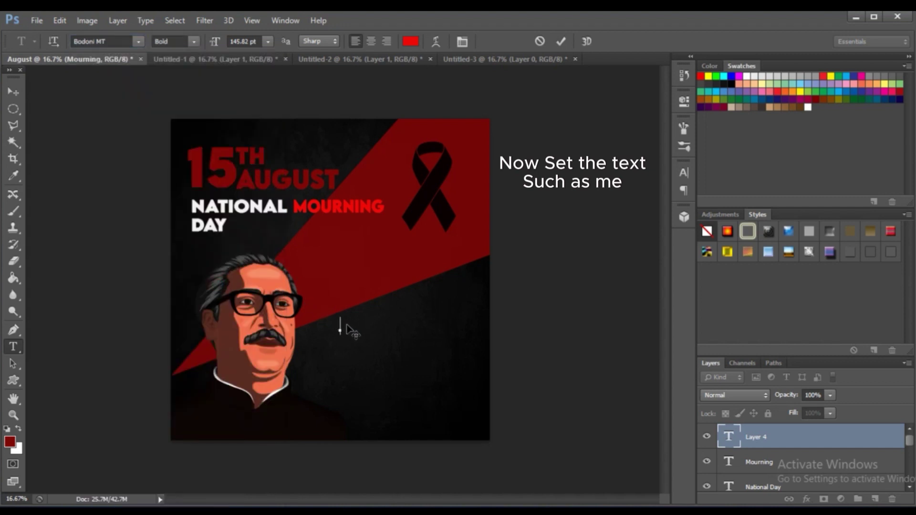
Step: Type the quote lines ending 'can fight and die' and centre-align the text
{"action": "type", "text": "19"}
{"action": "type", "text": "75"}
{"action": "type", "text": "w"}
{"action": "type", "text": "n"}
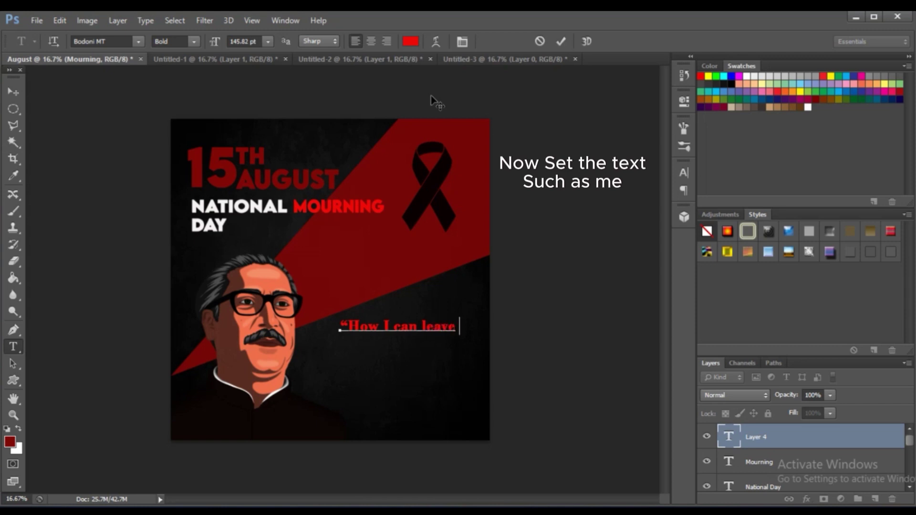
{"action": "type", "text": " m"}
{"action": "type", "text": " h"}
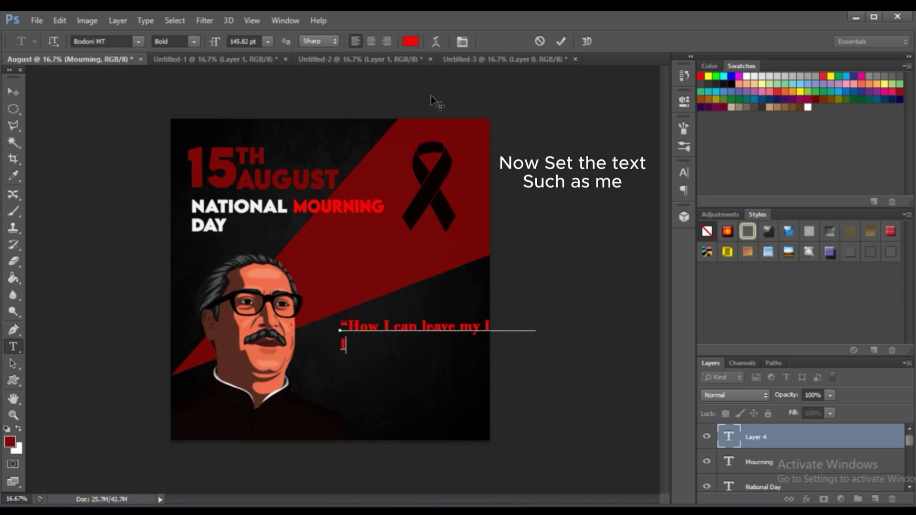
{"action": "type", "text": " amthe "}
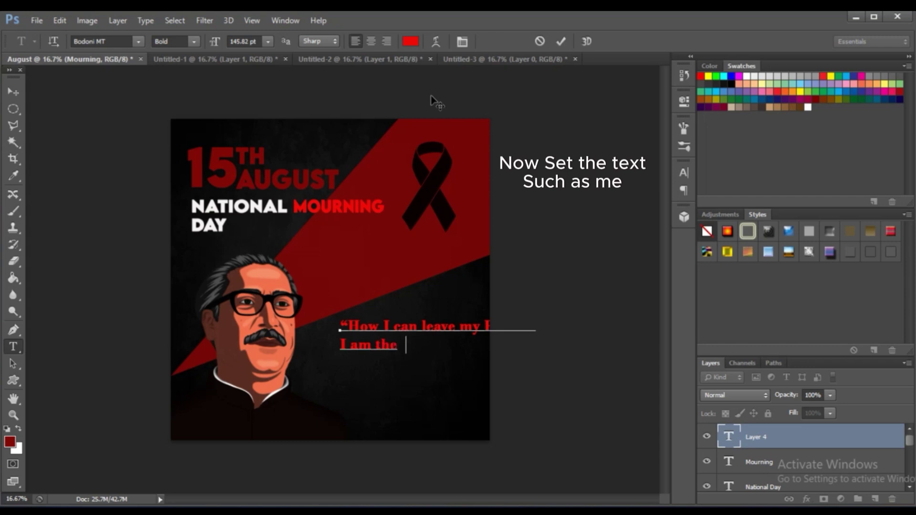
{"action": "type", "text": "leader"}
{"action": "type", "text": " of"}
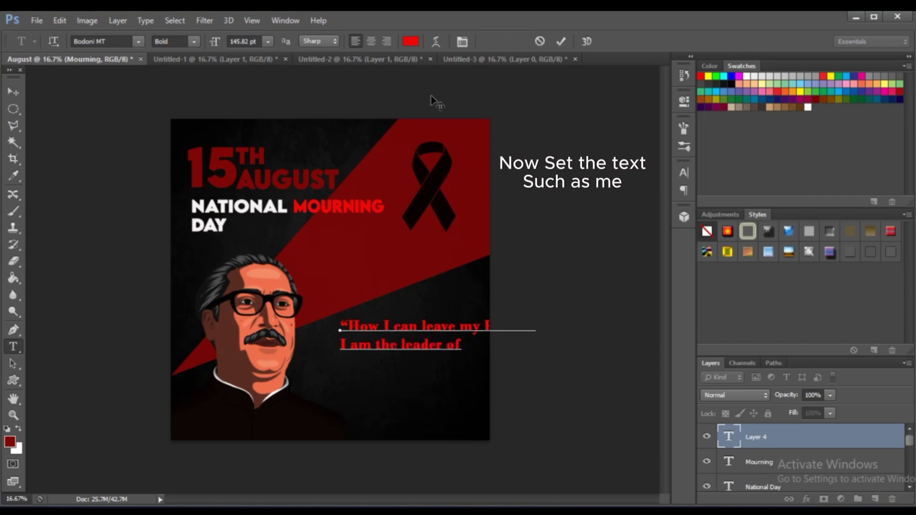
{"action": "type", "text": " the "}
{"action": "type", "text": "i"}
{"action": "key", "text": "Return"}
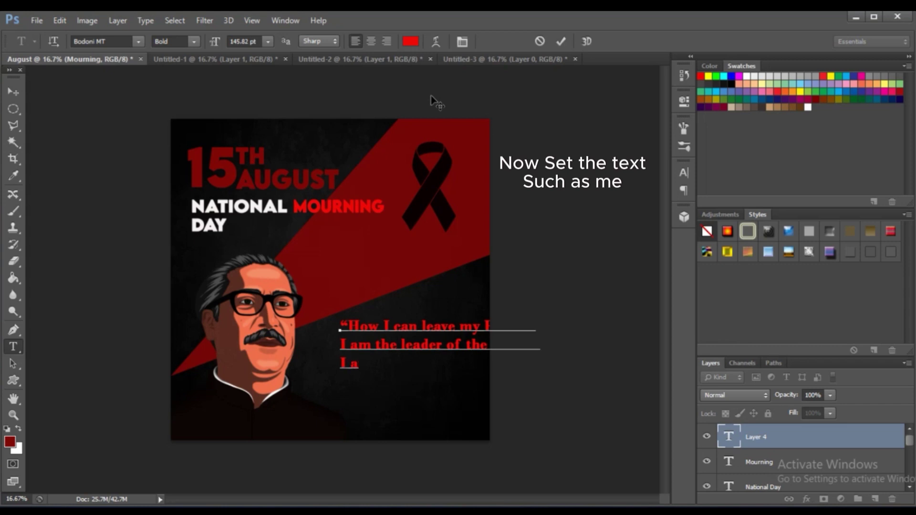
{"action": "type", "text": "can "}
{"action": "type", "text": "fight"}
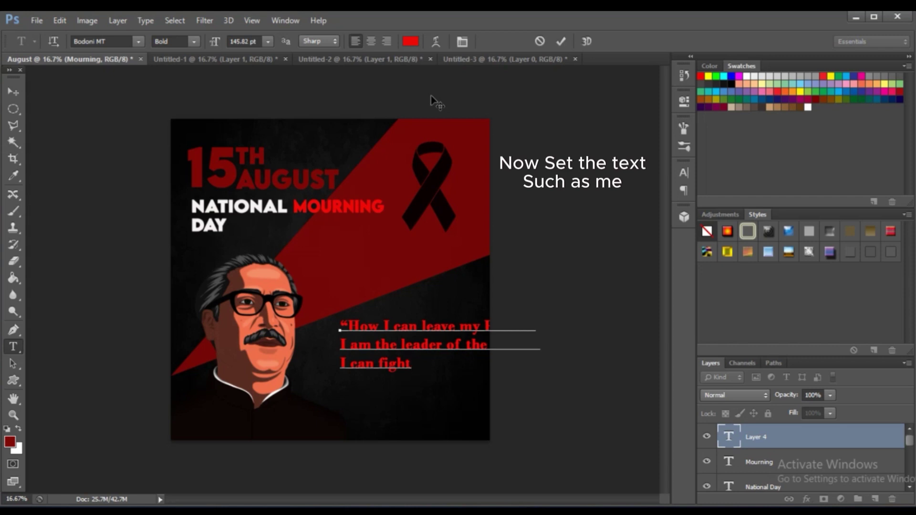
{"action": "type", "text": " and "}
{"action": "type", "text": "Die"}
{"action": "key", "text": "BackSpace"}
{"action": "key", "text": "BackSpace"}
{"action": "key", "text": "BackSpace"}
{"action": "type", "text": "die\"."}
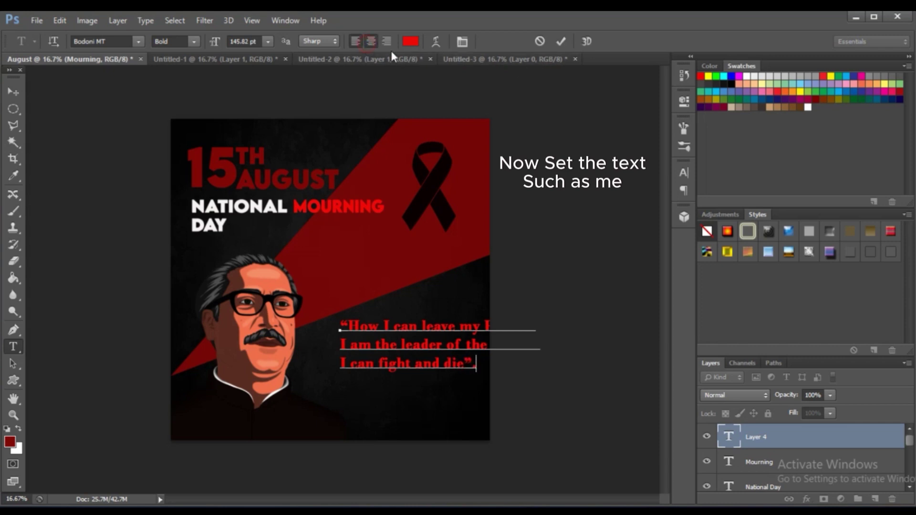
{"action": "left_click", "coordinate": [561, 42]}
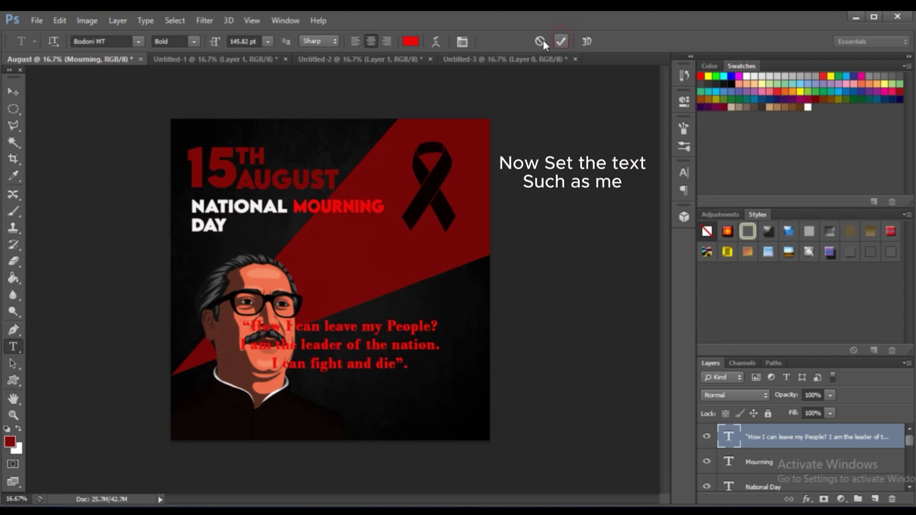
Step: Colour the quote text near-white, f7f3f3
{"action": "left_click", "coordinate": [410, 43]}
{"action": "left_click", "coordinate": [473, 133]}
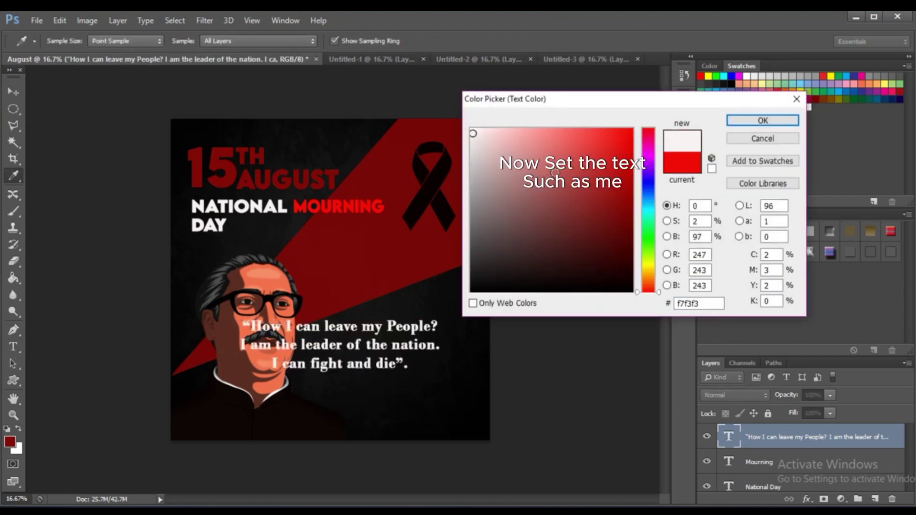
{"action": "left_click", "coordinate": [762, 120]}
Step: Shift the quote right and scale it down to about 85%
{"action": "left_click", "coordinate": [14, 92]}
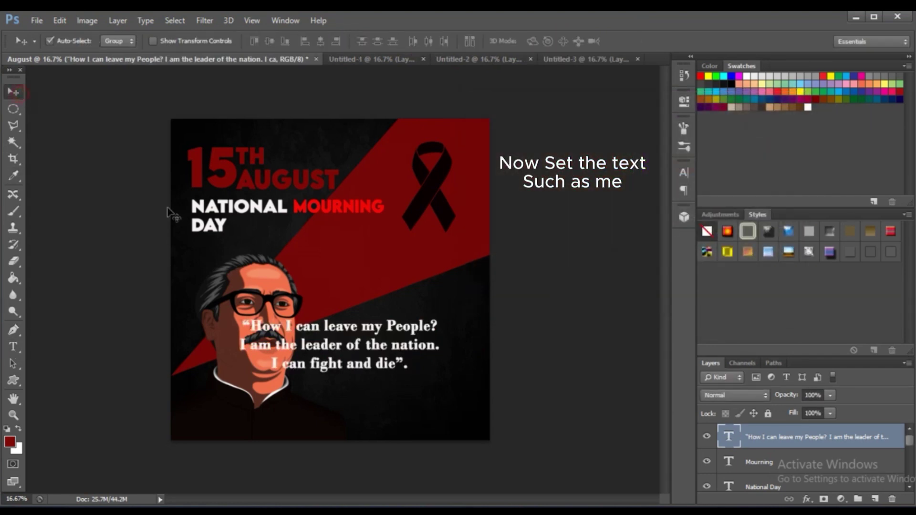
{"action": "left_click_drag", "start_coordinate": [330, 359], "coordinate": [382, 356]}
{"action": "left_click", "coordinate": [60, 20]}
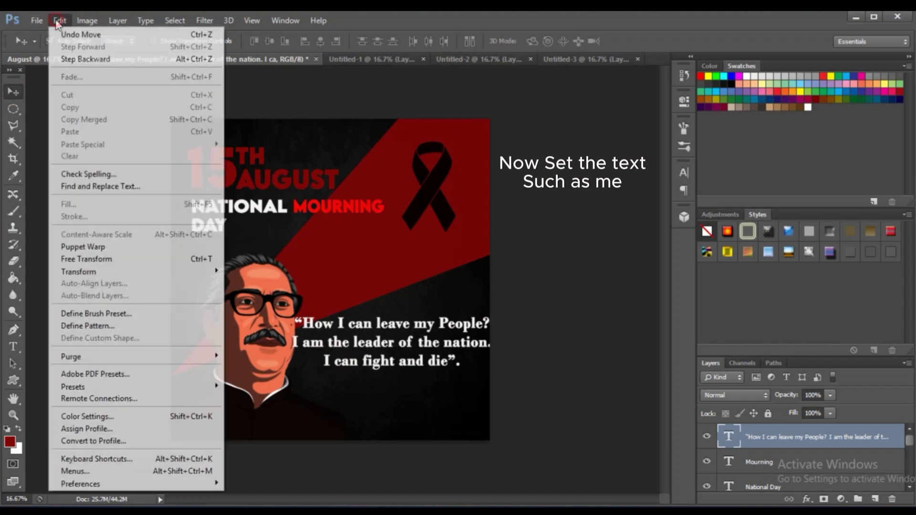
{"action": "left_click", "coordinate": [107, 258]}
{"action": "left_click_drag", "start_coordinate": [491, 308], "coordinate": [439, 336]}
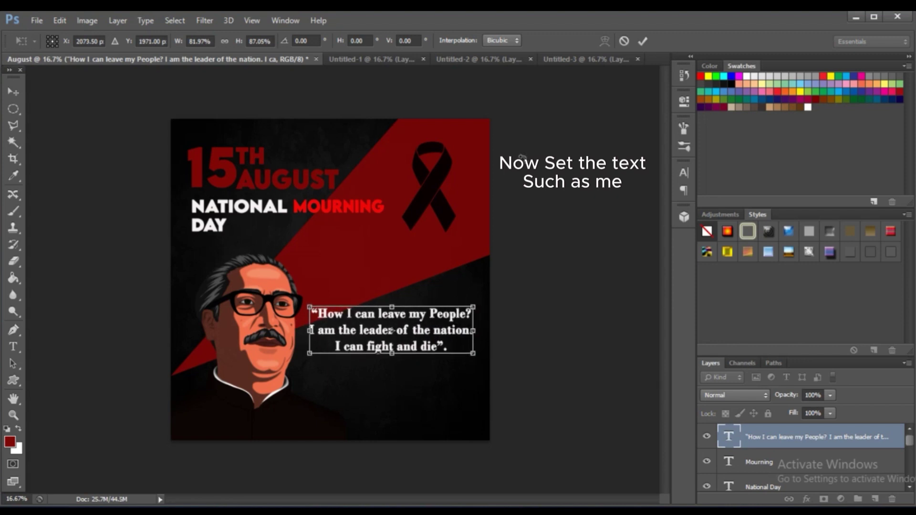
{"action": "left_click", "coordinate": [643, 42]}
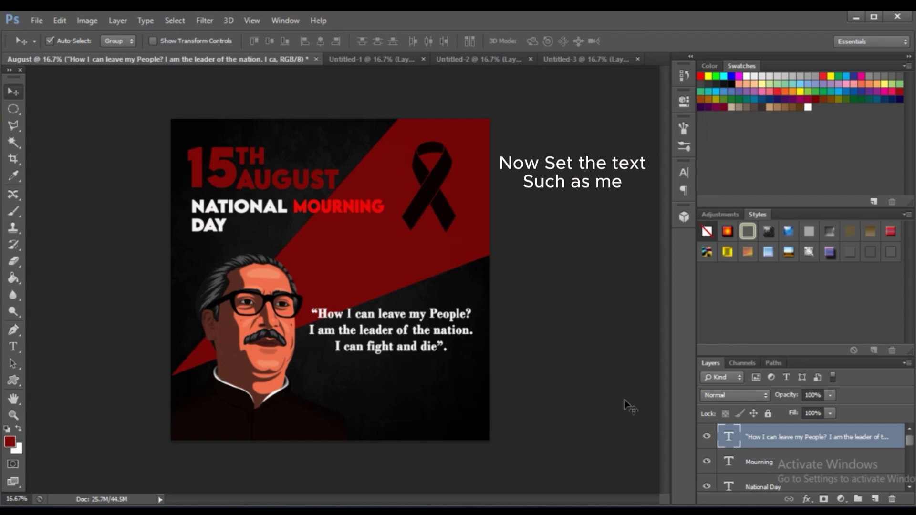
Step: Set the quote's font to Californian FB and begin a new text layer below it
{"action": "left_click", "coordinate": [13, 347]}
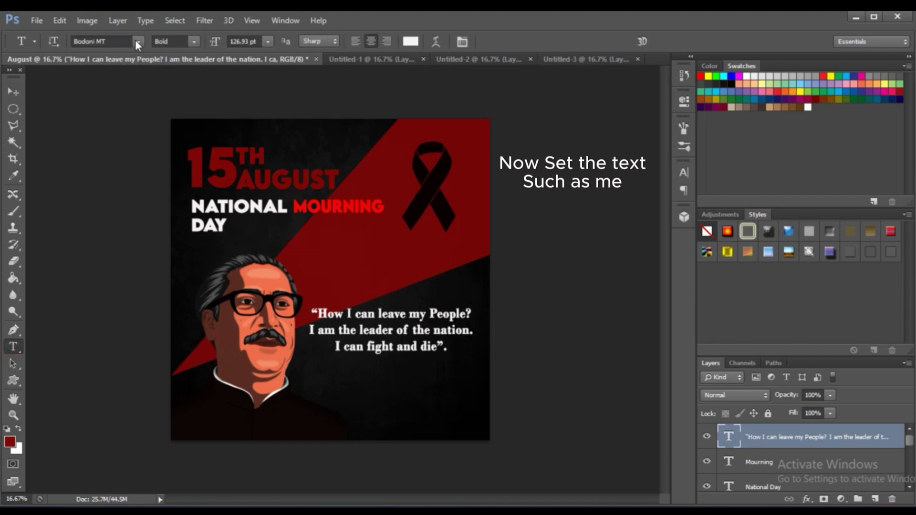
{"action": "left_click", "coordinate": [138, 43]}
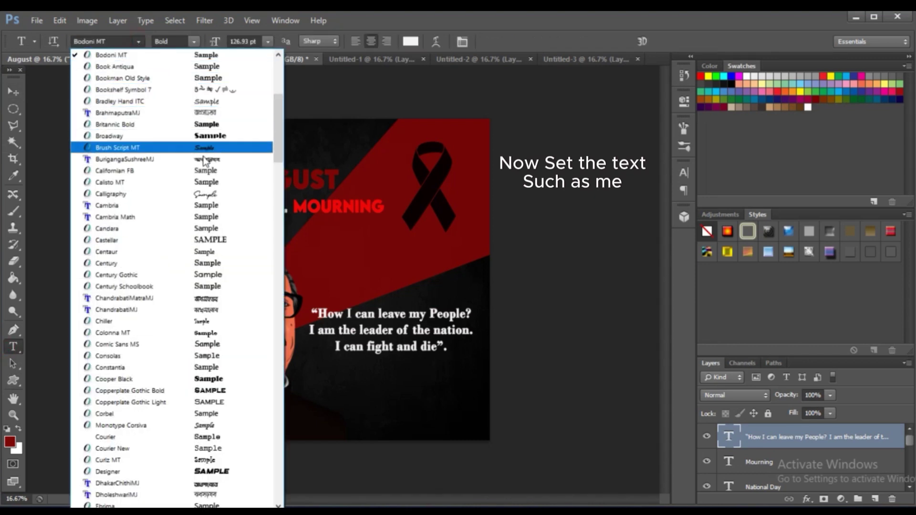
{"action": "left_click", "coordinate": [207, 172]}
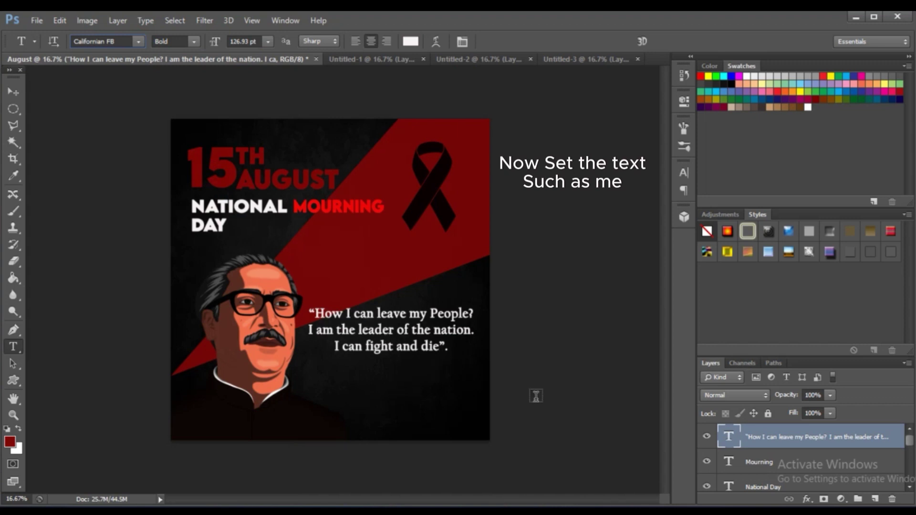
{"action": "left_click", "coordinate": [381, 386]}
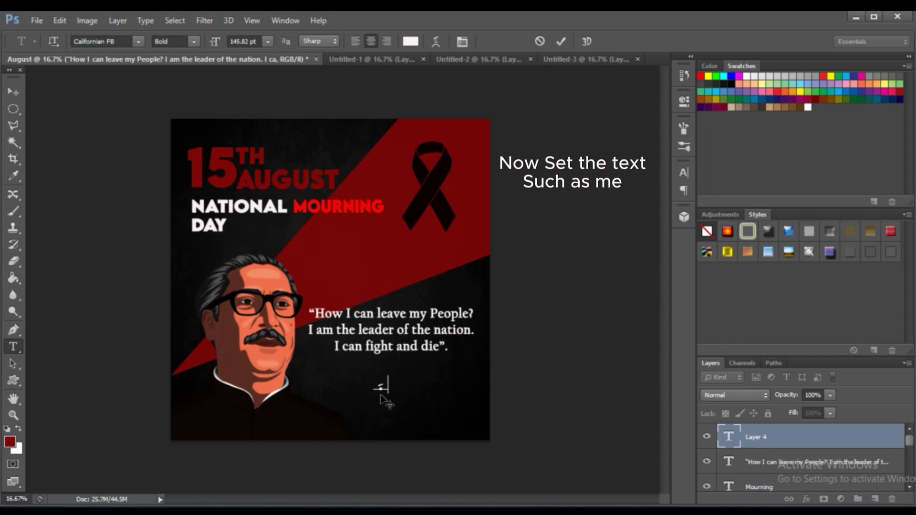
Step: Type the signature crediting the quote's author, trying Century Gothic and Colonna MT fonts
{"action": "type", "text": "Sheikh "}
{"action": "type", "text": "Mujibu"}
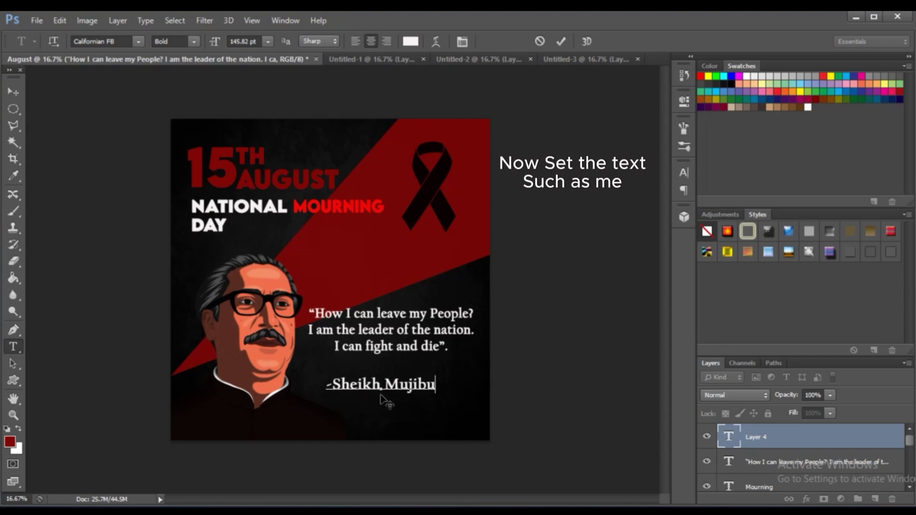
{"action": "type", "text": "r Ra"}
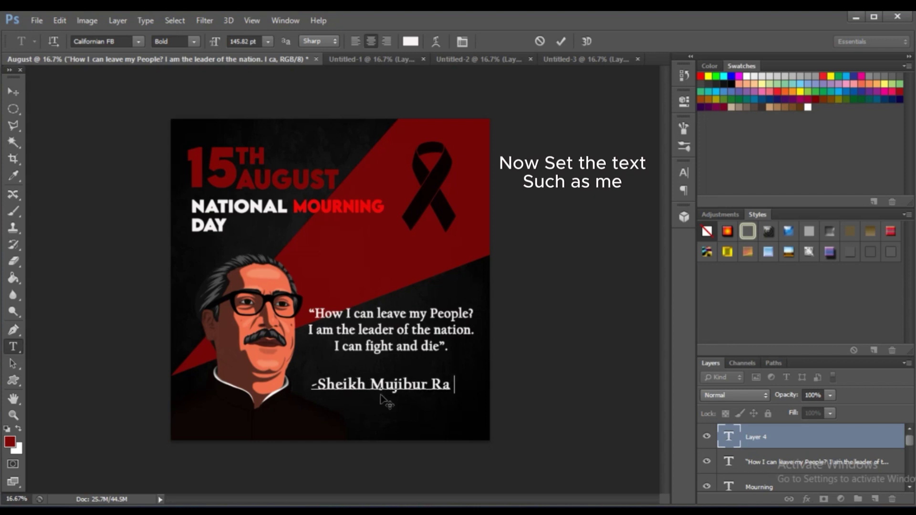
{"action": "type", "text": "hman"}
{"action": "left_click", "coordinate": [137, 41]}
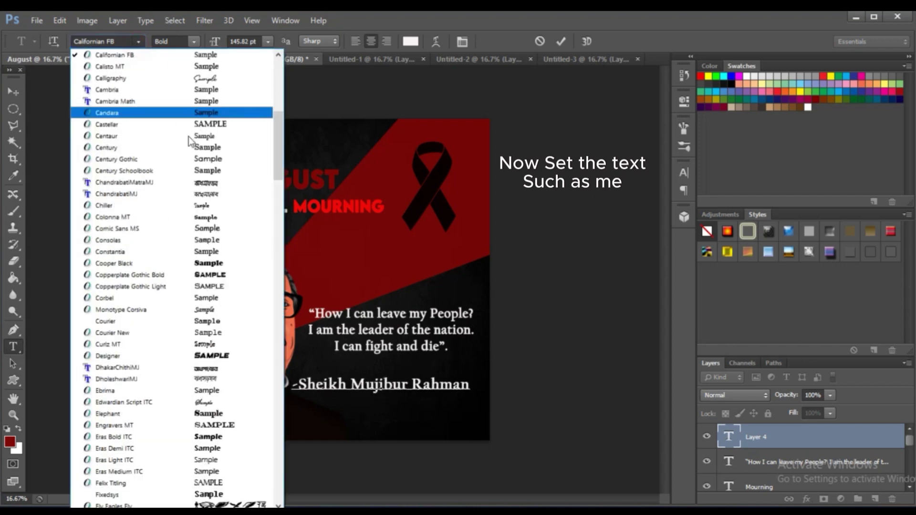
{"action": "left_click", "coordinate": [217, 173]}
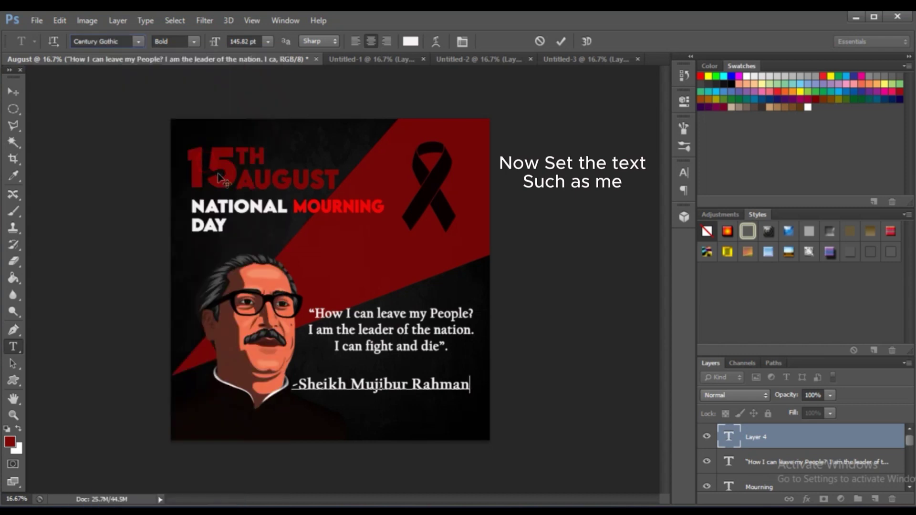
{"action": "left_click", "coordinate": [138, 43]}
{"action": "left_click", "coordinate": [204, 122]}
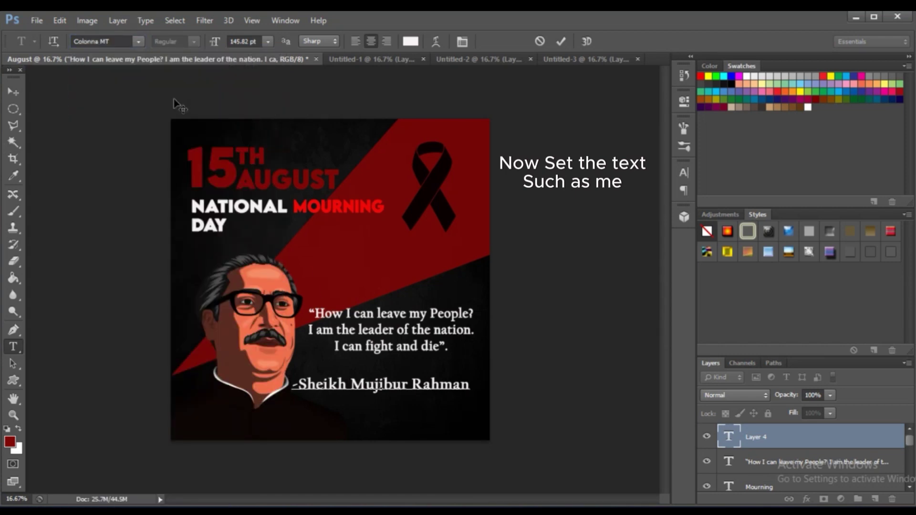
{"action": "left_click", "coordinate": [138, 43]}
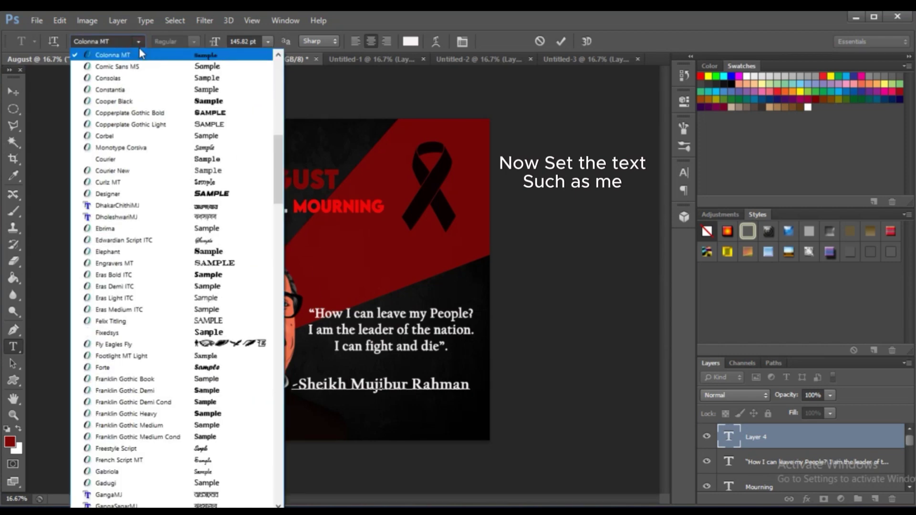
{"action": "left_click", "coordinate": [211, 231]}
{"action": "left_click", "coordinate": [562, 42]}
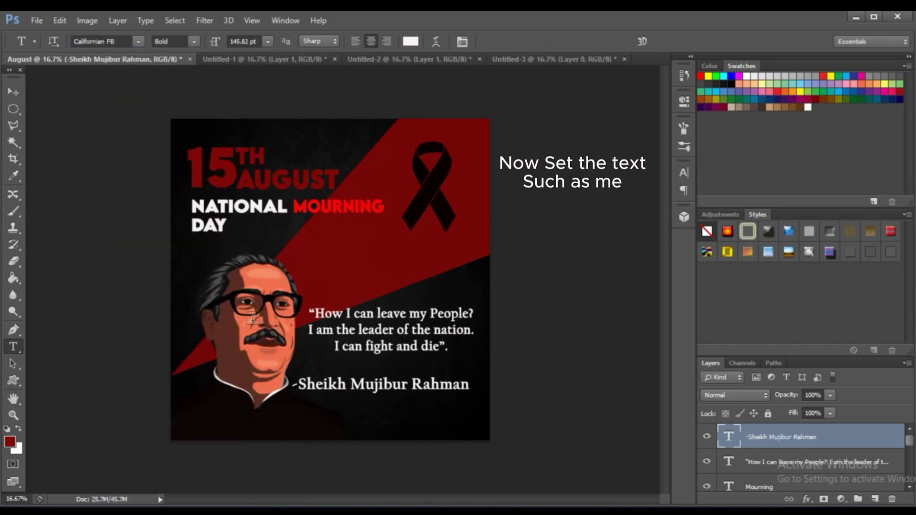
Step: Change the signature font to Corbel, then to Eras Medium ITC
{"action": "left_click", "coordinate": [137, 43]}
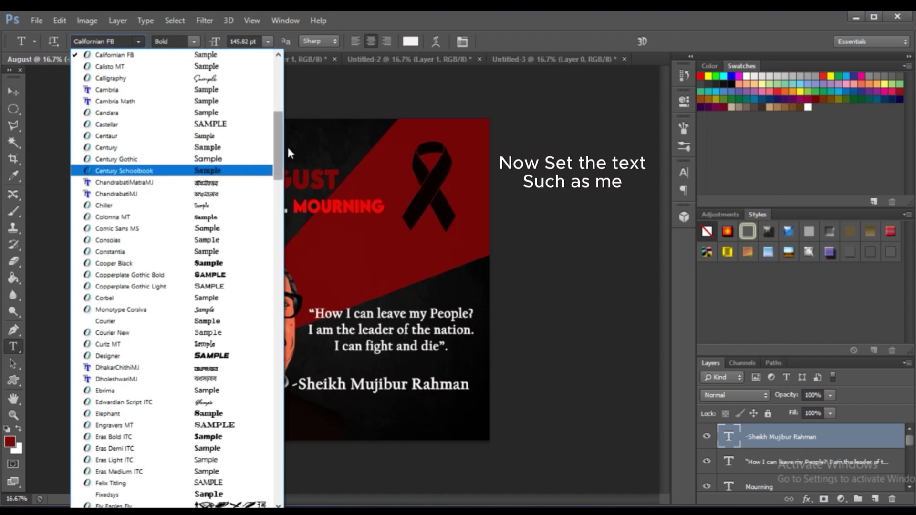
{"action": "left_click_drag", "start_coordinate": [279, 160], "coordinate": [281, 149]}
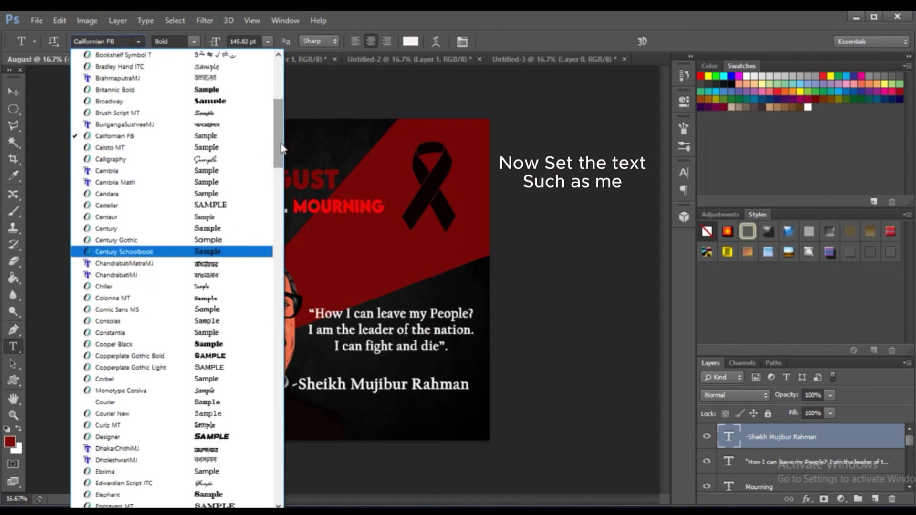
{"action": "left_click", "coordinate": [258, 379]}
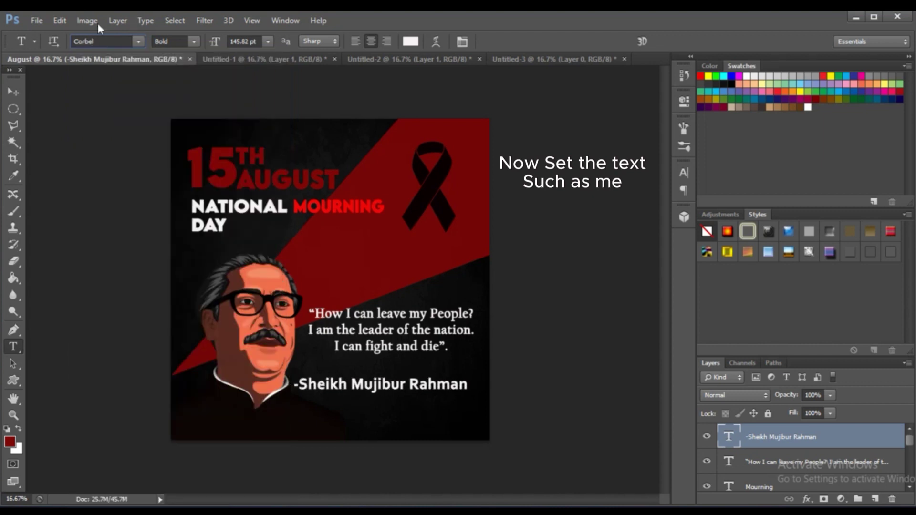
{"action": "left_click", "coordinate": [138, 41]}
{"action": "scroll", "coordinate": [219, 210], "scroll_direction": "up", "scroll_amount": 7}
{"action": "left_click", "coordinate": [224, 221]}
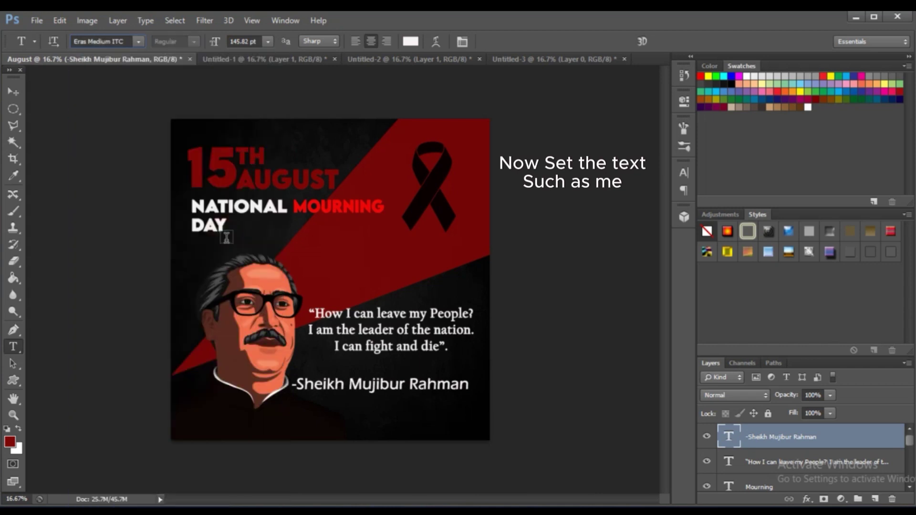
{"action": "left_click", "coordinate": [60, 20]}
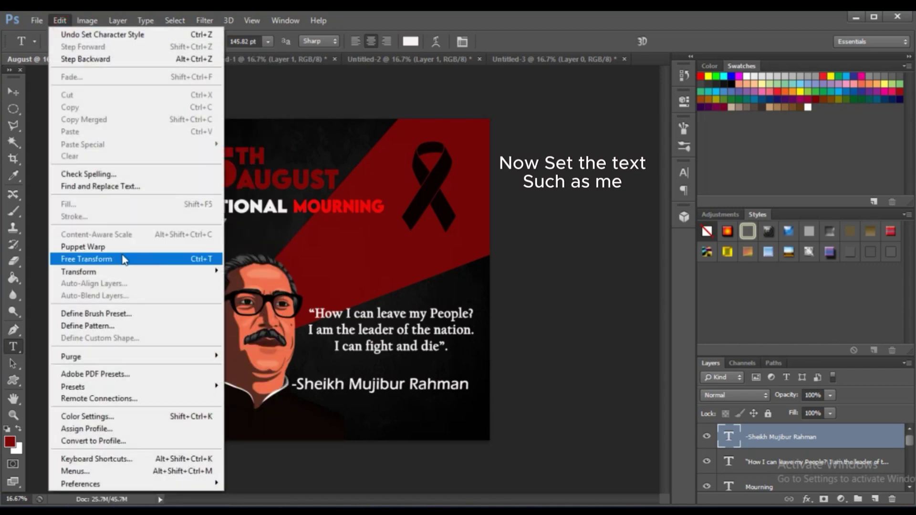
Step: Scale the signature into a small line under the quote at 90% opacity
{"action": "left_click", "coordinate": [123, 259]}
{"action": "mouse_move", "coordinate": [292, 381]}
{"action": "left_mouse_down"}
{"action": "mouse_move", "coordinate": [398, 382]}
{"action": "mouse_move", "coordinate": [387, 385]}
{"action": "left_mouse_up"}
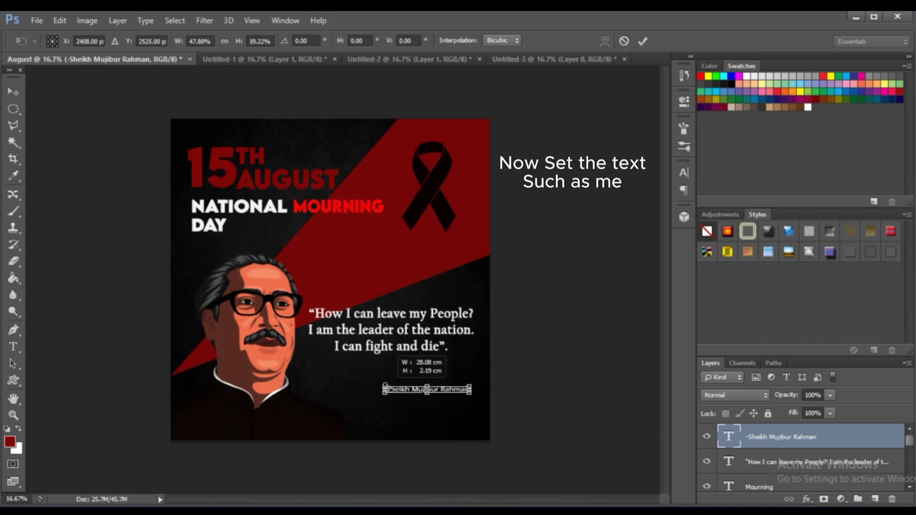
{"action": "mouse_move", "coordinate": [469, 390]}
{"action": "left_mouse_down"}
{"action": "mouse_move", "coordinate": [457, 391]}
{"action": "mouse_move", "coordinate": [469, 367]}
{"action": "left_mouse_up"}
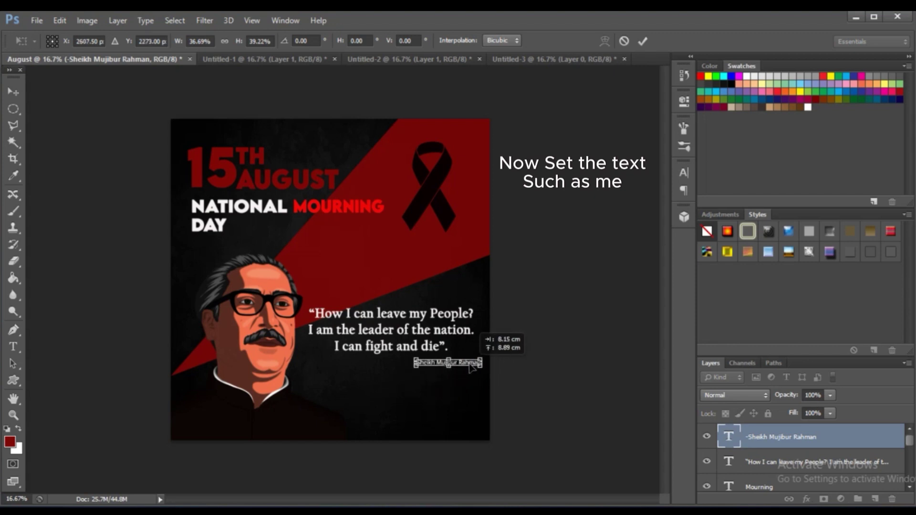
{"action": "left_click", "coordinate": [643, 41]}
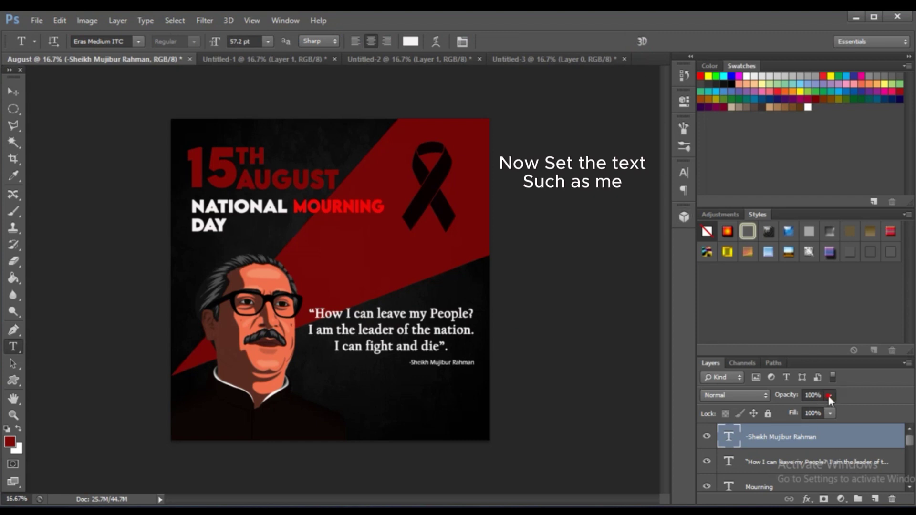
{"action": "left_click_drag", "start_coordinate": [828, 396], "coordinate": [825, 409]}
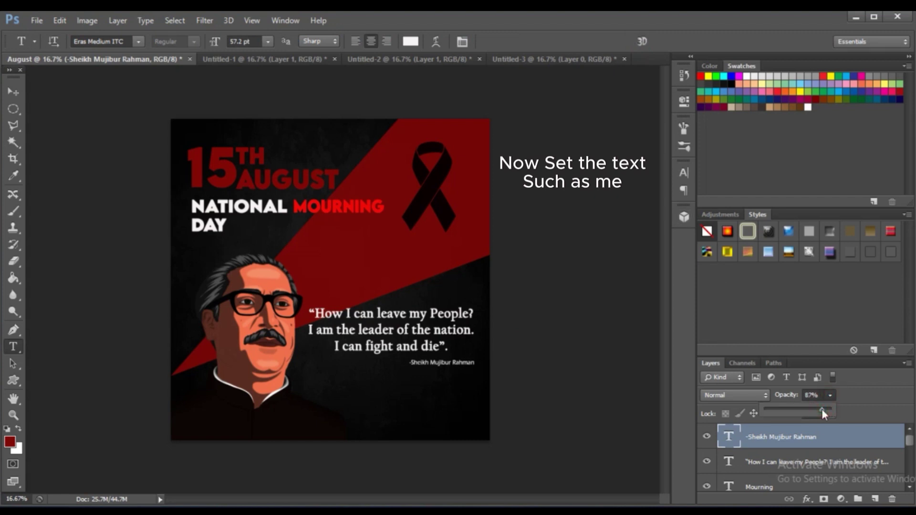
{"action": "left_click_drag", "start_coordinate": [823, 408], "coordinate": [825, 407]}
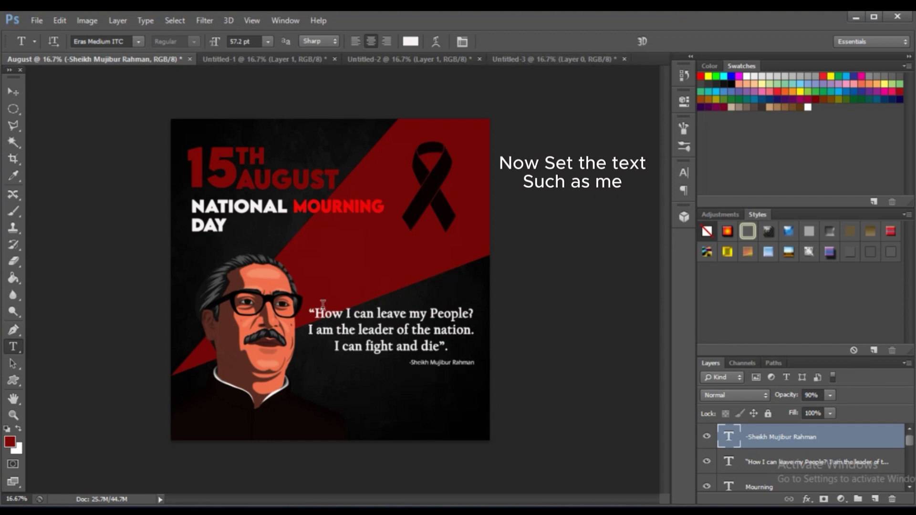
Step: Draw a small starburst custom shape in the Untitled-3 document
{"action": "left_click", "coordinate": [553, 59]}
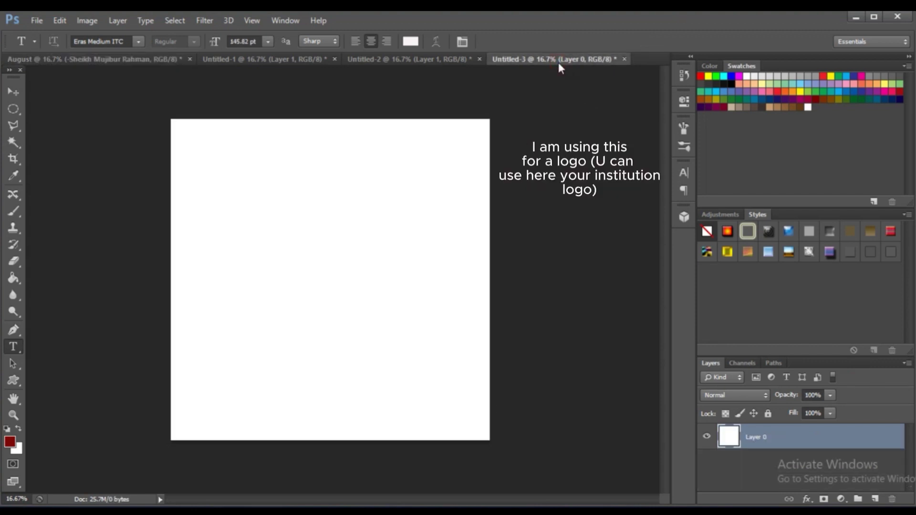
{"action": "left_click", "coordinate": [8, 383]}
{"action": "left_click", "coordinate": [64, 437]}
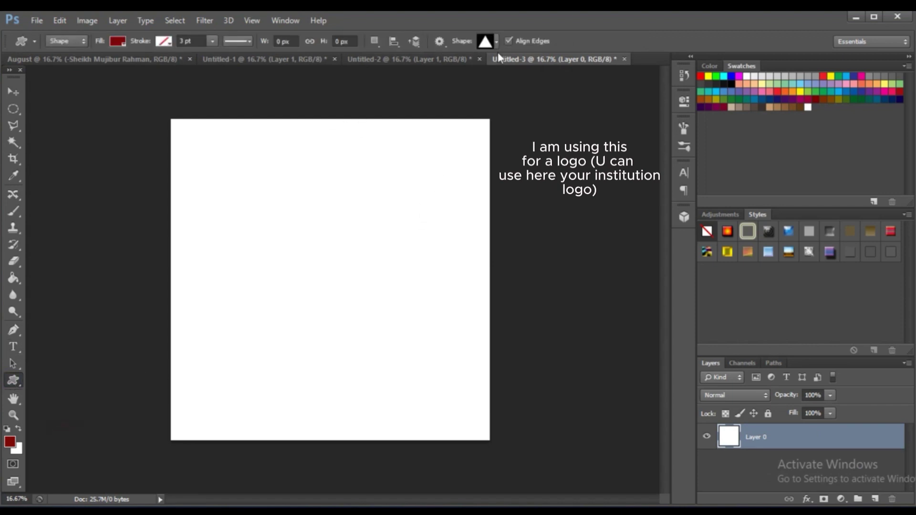
{"action": "left_click", "coordinate": [496, 42]}
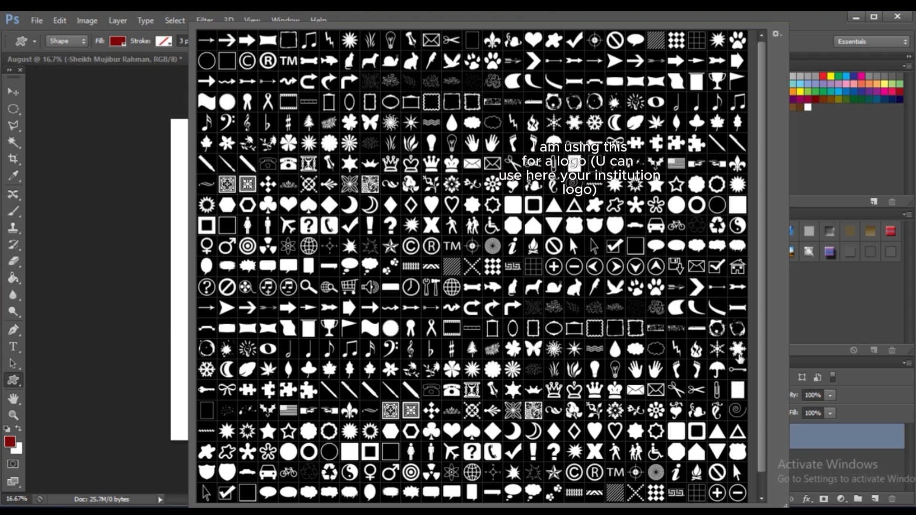
{"action": "left_click", "coordinate": [666, 13]}
{"action": "left_click_drag", "start_coordinate": [272, 217], "coordinate": [307, 258]}
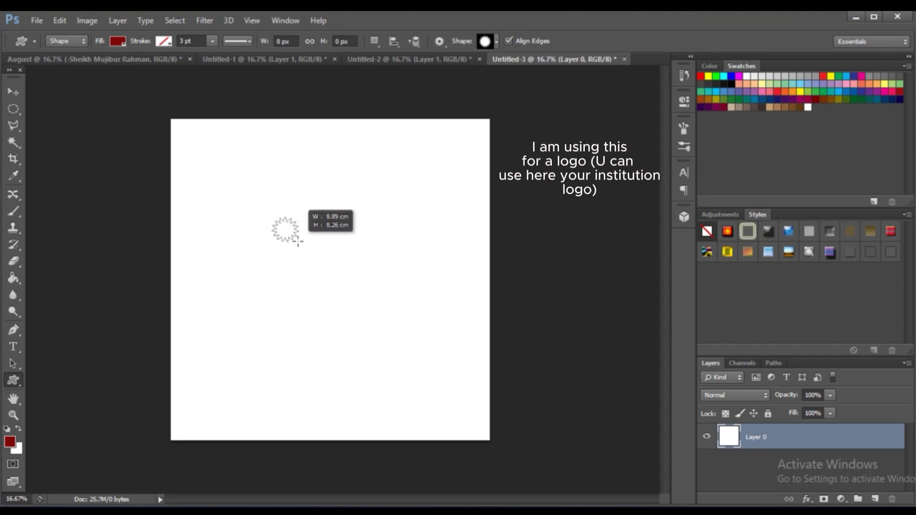
{"action": "left_click_drag", "start_coordinate": [306, 258], "coordinate": [299, 242]}
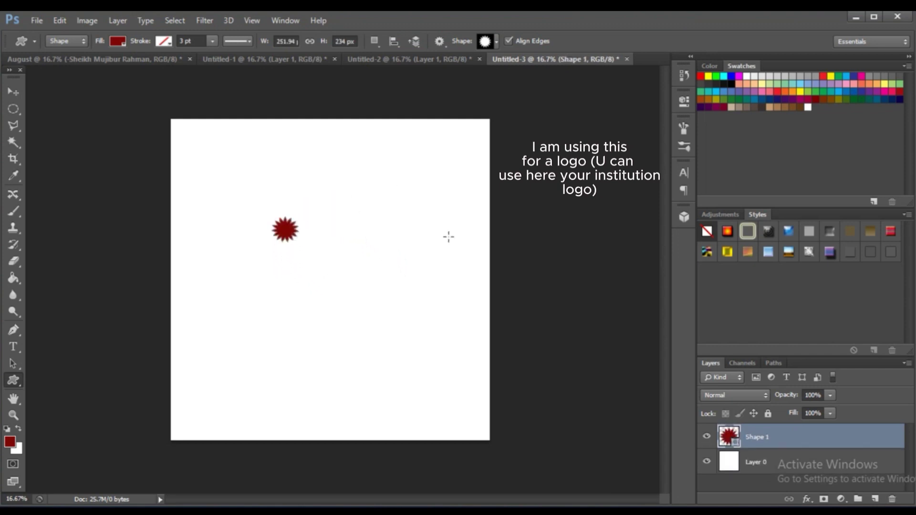
Step: Fill the starburst white and nudge it into place
{"action": "left_click", "coordinate": [117, 41]}
{"action": "left_click", "coordinate": [94, 102]}
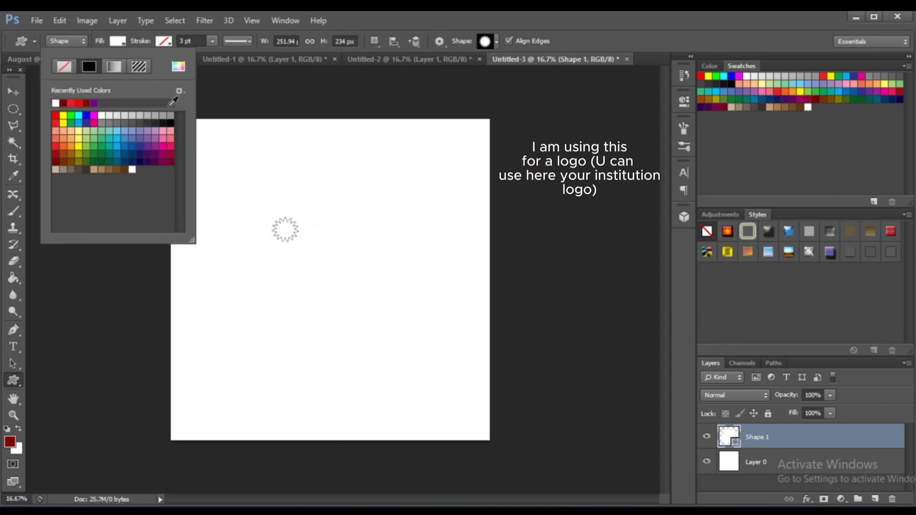
{"action": "key", "text": "Return"}
{"action": "left_click", "coordinate": [13, 92]}
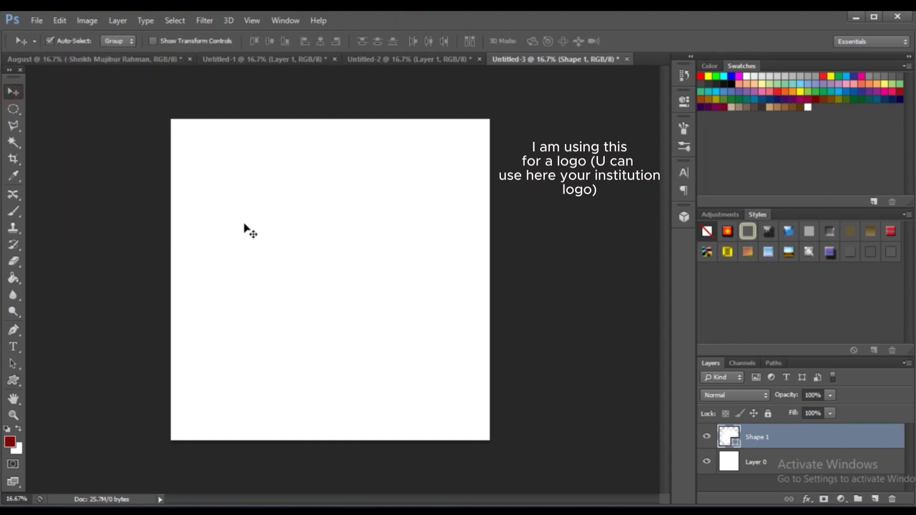
{"action": "left_click_drag", "start_coordinate": [258, 217], "coordinate": [261, 220]}
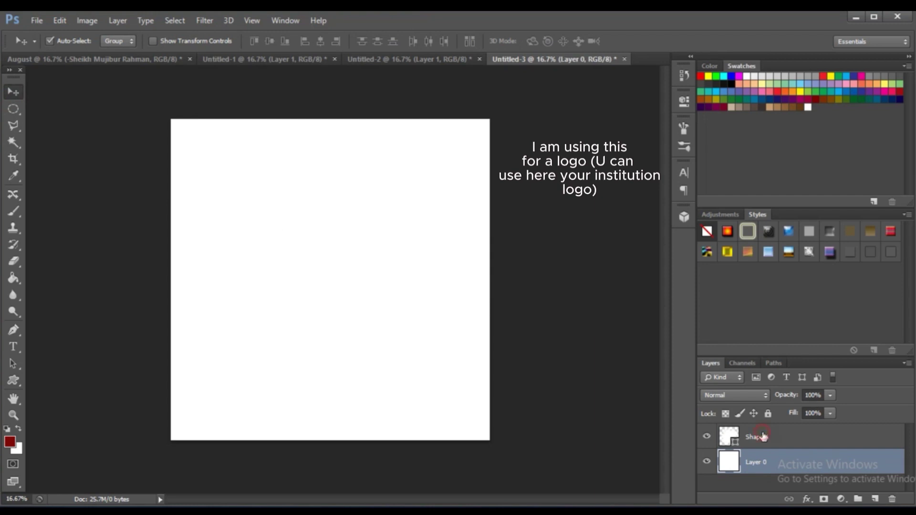
Step: Delete the white background layer and drag the starburst into the August poster
{"action": "left_click", "coordinate": [264, 228]}
{"action": "right_click", "coordinate": [752, 469]}
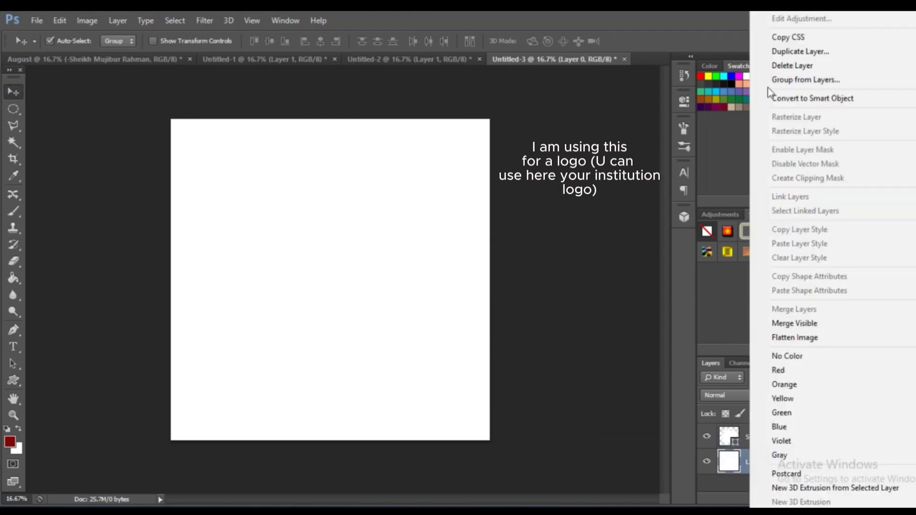
{"action": "left_click", "coordinate": [763, 65]}
{"action": "left_click", "coordinate": [410, 176]}
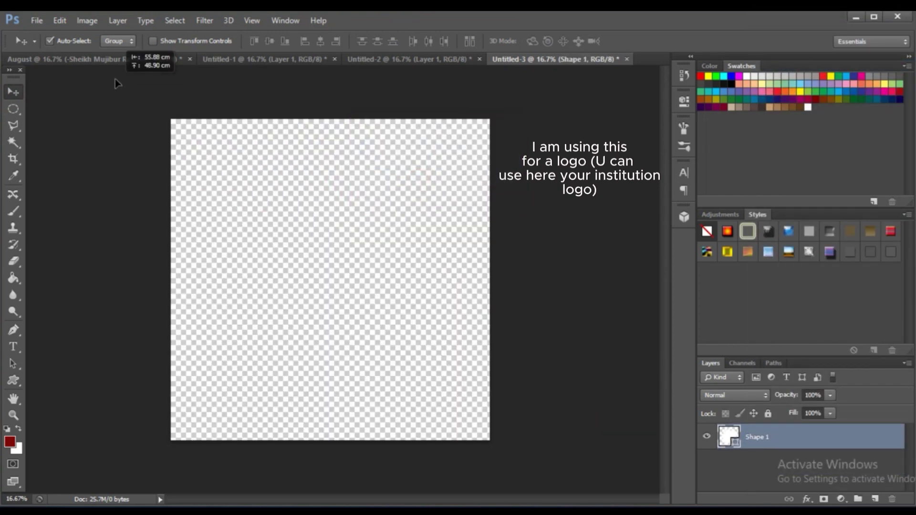
{"action": "mouse_move", "coordinate": [284, 232]}
{"action": "left_mouse_down"}
{"action": "mouse_move", "coordinate": [386, 435]}
{"action": "mouse_move", "coordinate": [400, 426]}
{"action": "mouse_move", "coordinate": [389, 425]}
{"action": "left_mouse_up"}
Step: Raise the starburst layer's opacity from 84% to 93%
{"action": "left_click", "coordinate": [831, 395]}
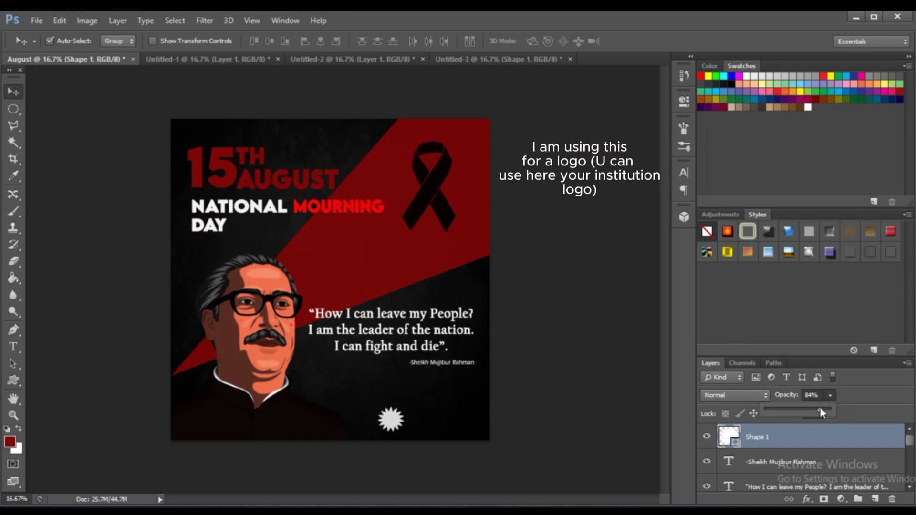
{"action": "left_click_drag", "start_coordinate": [820, 409], "coordinate": [822, 409]}
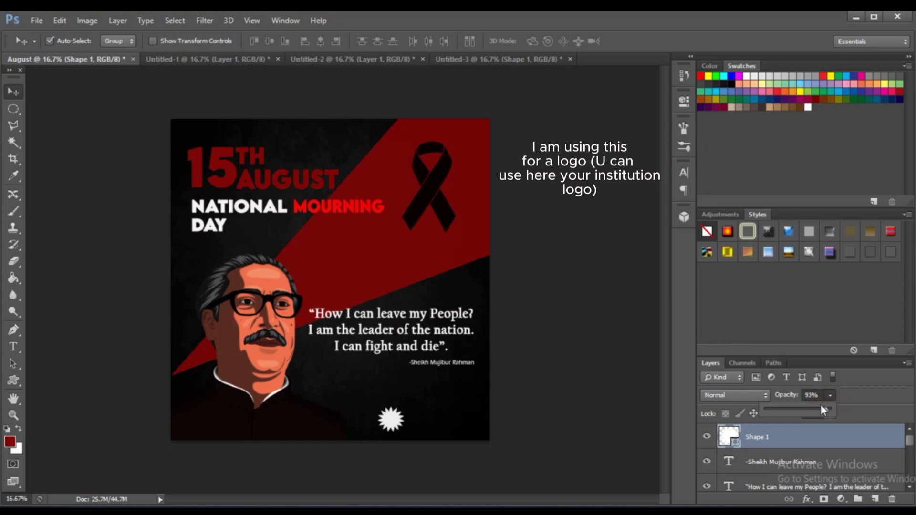
{"action": "left_click", "coordinate": [14, 347]}
{"action": "left_click", "coordinate": [355, 383]}
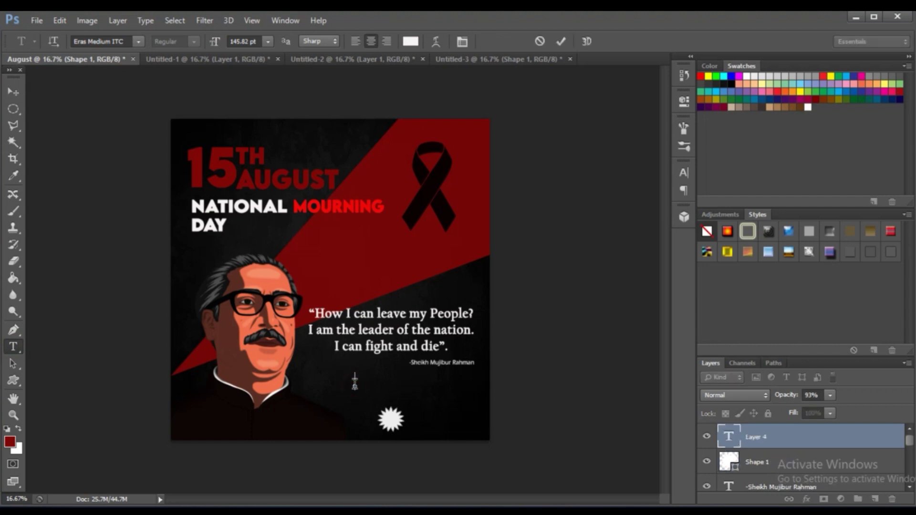
{"action": "type", "text": "www"}
{"action": "type", "text": "."}
{"action": "type", "text": "itse"}
{"action": "type", "text": "rror."}
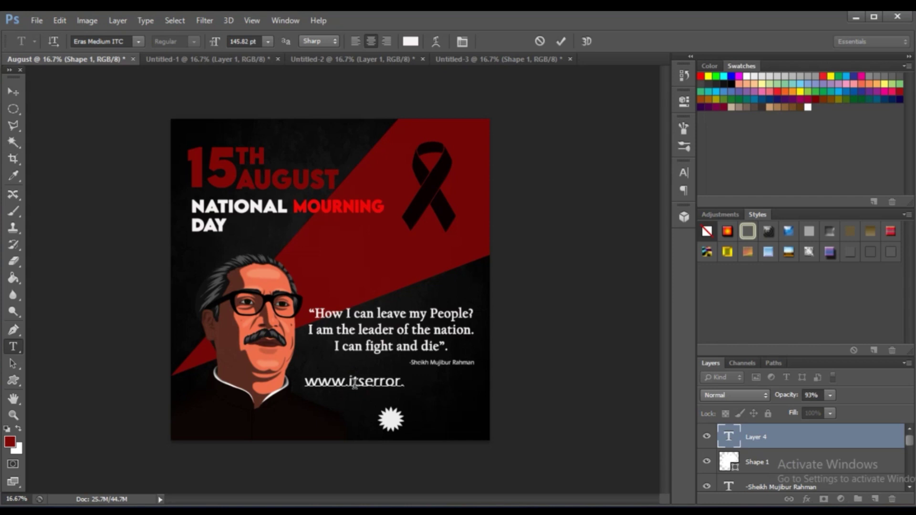
{"action": "type", "text": "org"}
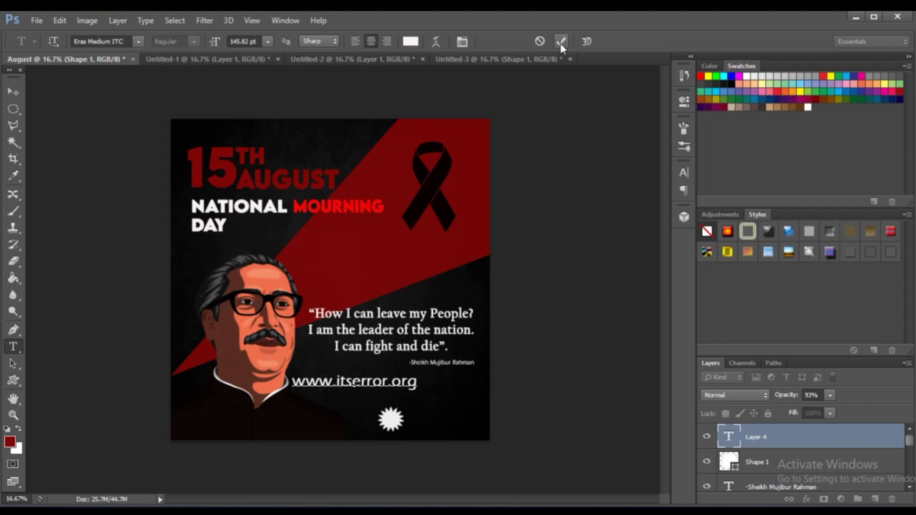
{"action": "left_click", "coordinate": [561, 41]}
Step: Scale the URL down into the bottom-right corner and nudge the starburst slightly right
{"action": "left_click", "coordinate": [87, 20]}
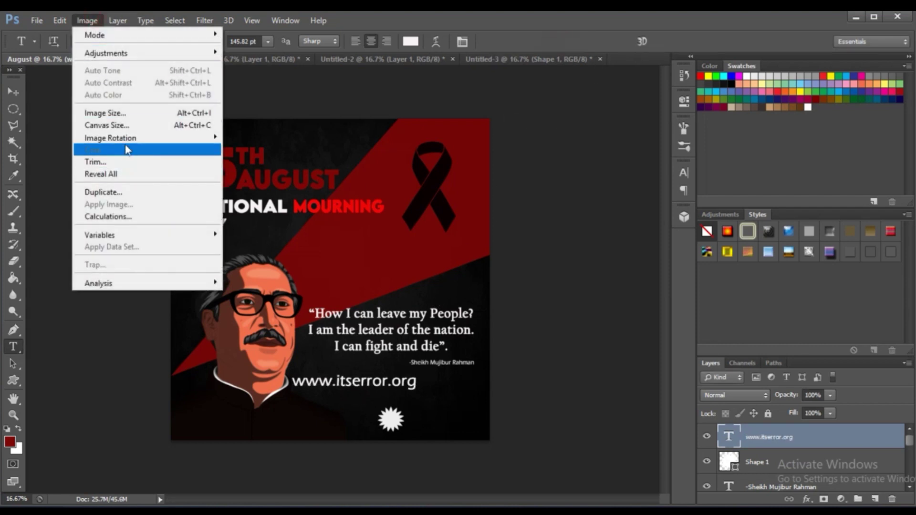
{"action": "left_click", "coordinate": [105, 260]}
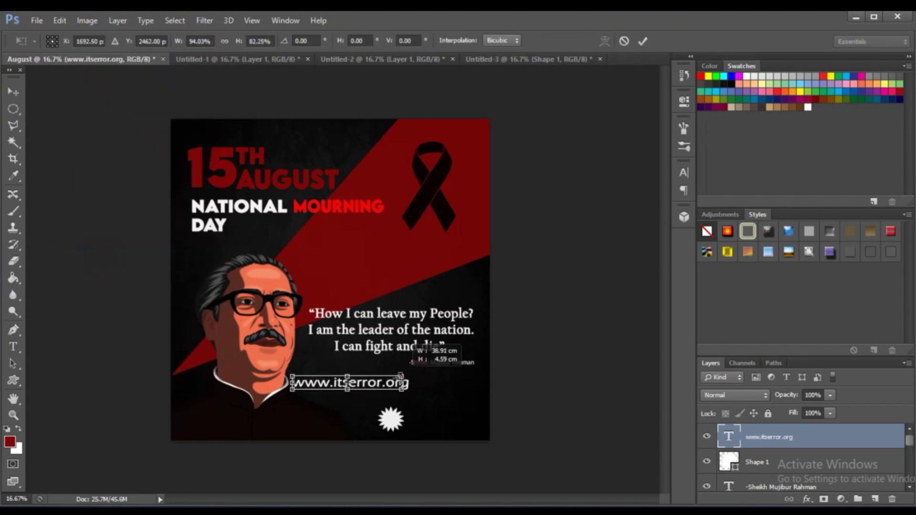
{"action": "mouse_move", "coordinate": [416, 375]}
{"action": "left_mouse_down"}
{"action": "mouse_move", "coordinate": [339, 381]}
{"action": "mouse_move", "coordinate": [465, 419]}
{"action": "mouse_move", "coordinate": [474, 431]}
{"action": "left_mouse_up"}
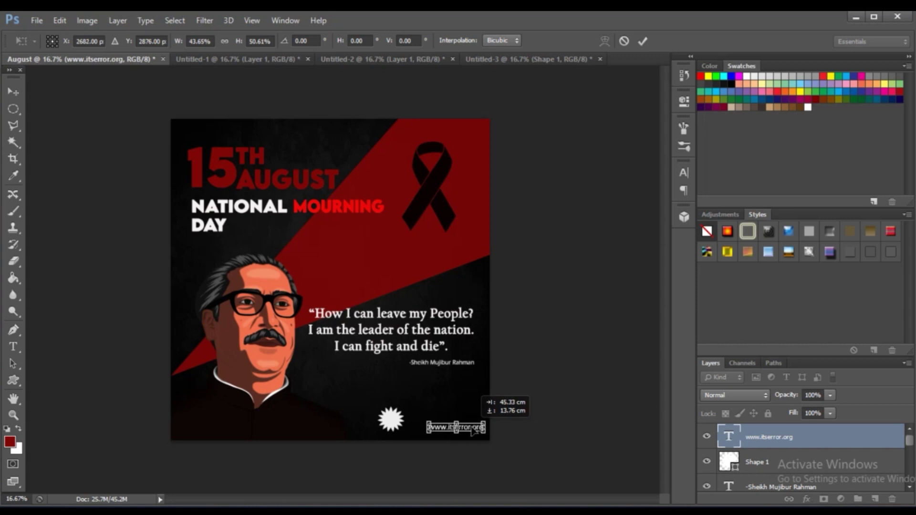
{"action": "left_click", "coordinate": [640, 44]}
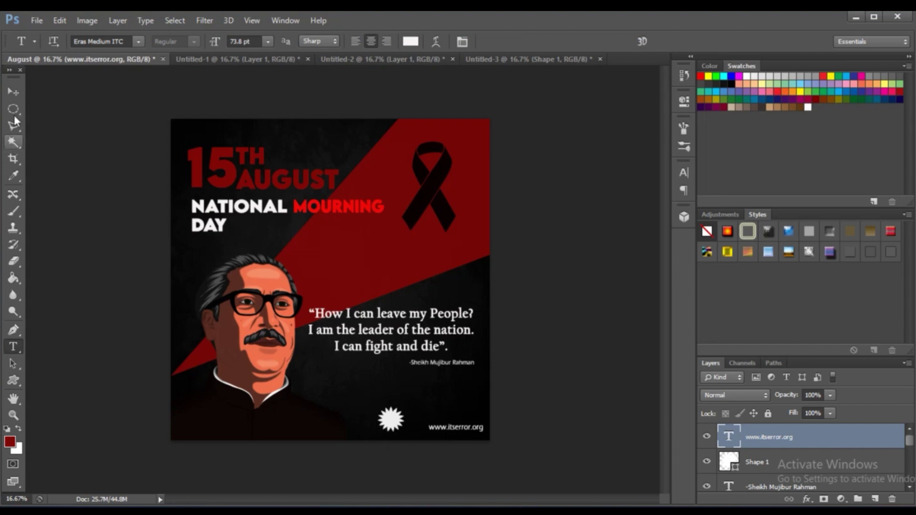
{"action": "key", "text": "v"}
{"action": "left_click_drag", "start_coordinate": [391, 424], "coordinate": [396, 424]}
{"action": "left_click", "coordinate": [544, 261]}
{"action": "scroll", "coordinate": [544, 260], "scroll_direction": "up", "scroll_amount": 3}
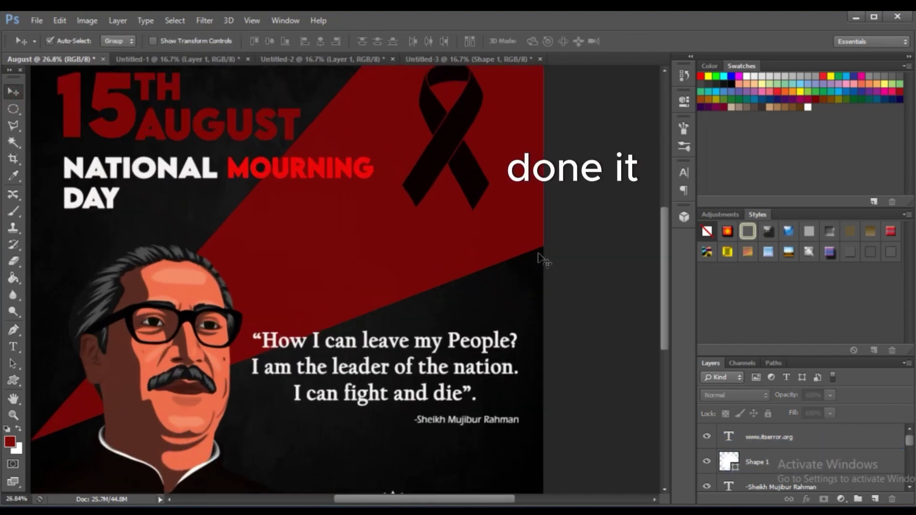
{"action": "scroll", "coordinate": [544, 260], "scroll_direction": "down", "scroll_amount": 3}
{"action": "scroll", "coordinate": [544, 260], "scroll_direction": "up", "scroll_amount": 2}
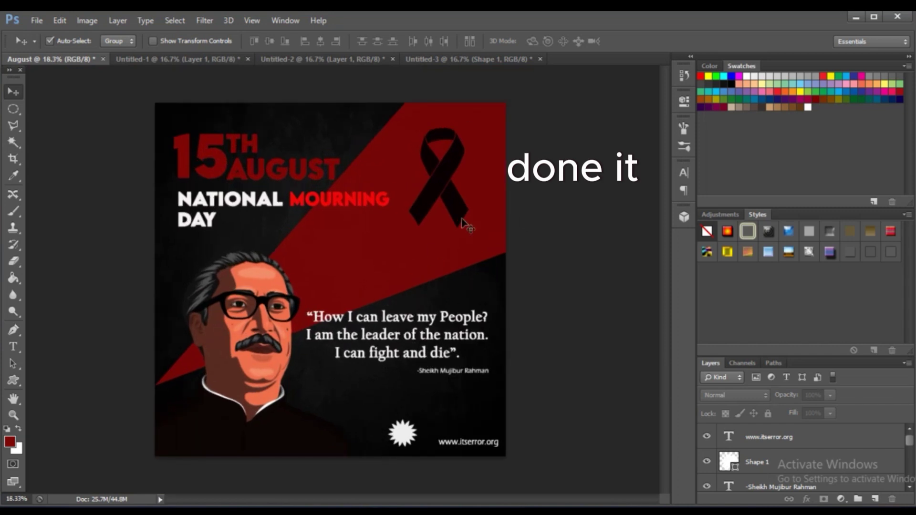
{"action": "left_click_drag", "start_coordinate": [910, 442], "coordinate": [908, 449]}
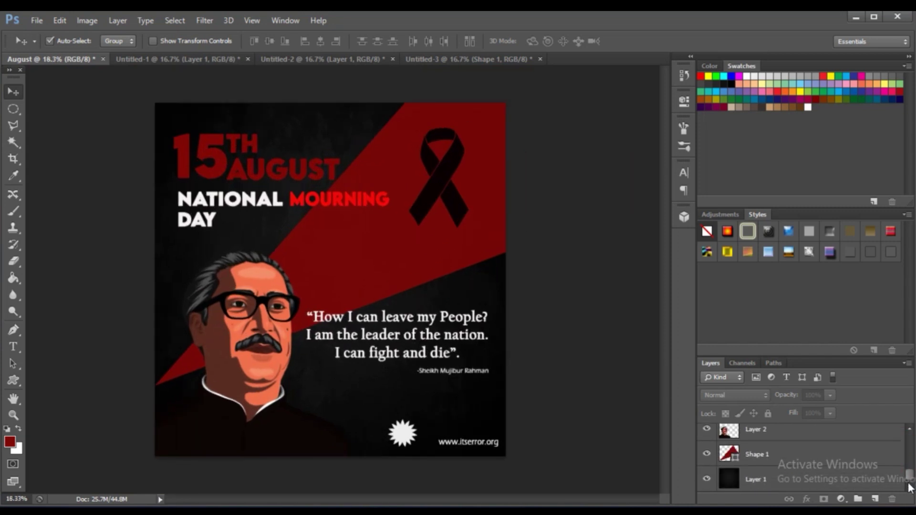